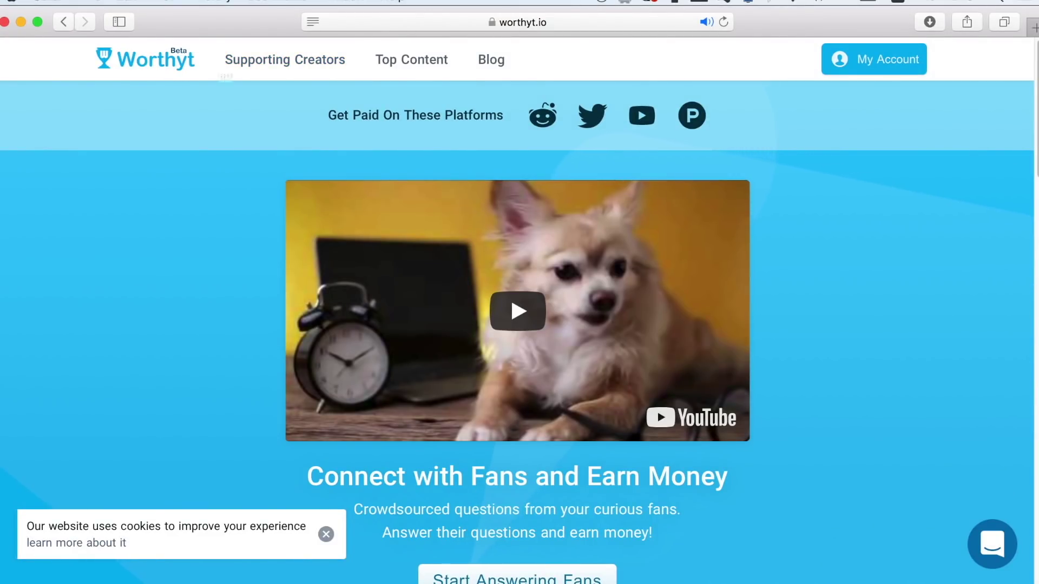
Go from the Worthyt homepage to the creator page and scroll through its sections
{"action": "left_click", "coordinate": [854, 67]}
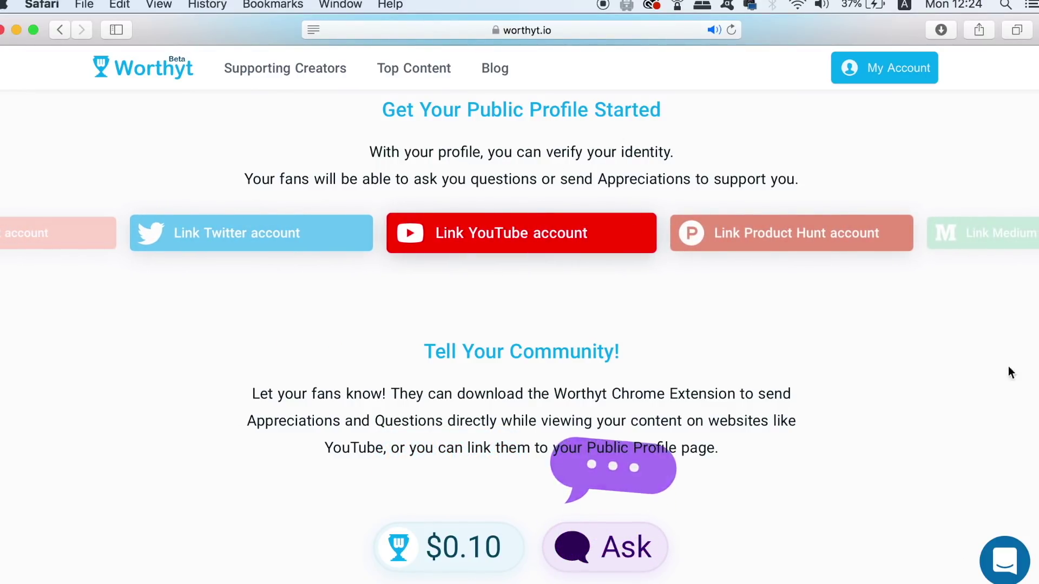
{"action": "scroll", "coordinate": [1034, 379], "scroll_direction": "down", "scroll_amount": 6}
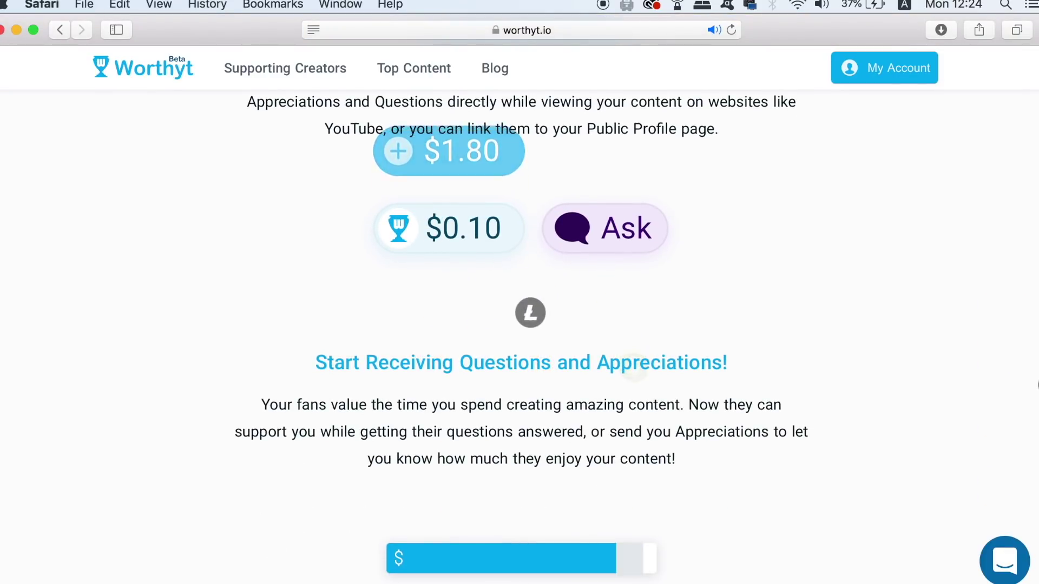
{"action": "scroll", "coordinate": [1034, 385], "scroll_direction": "down", "scroll_amount": 4}
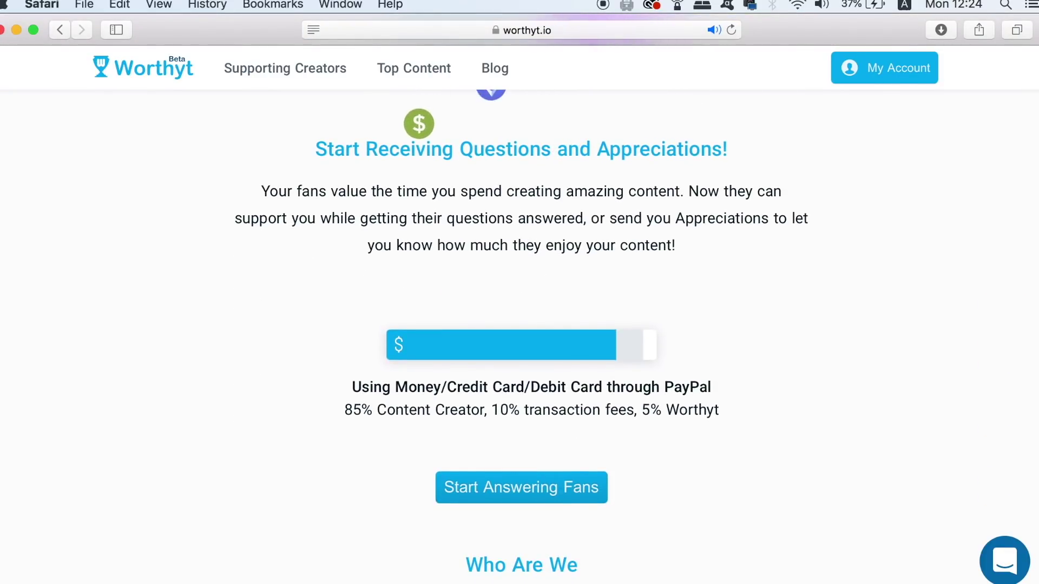
{"action": "scroll", "coordinate": [521, 292], "scroll_direction": "down", "scroll_amount": 2}
{"action": "scroll", "coordinate": [521, 292], "scroll_direction": "down", "scroll_amount": 7}
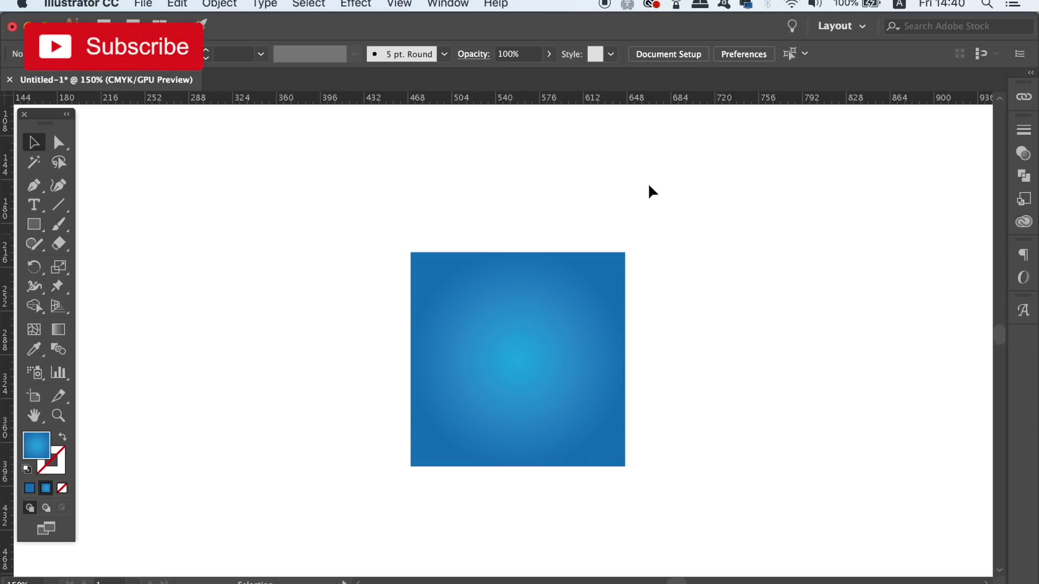
Show the Transform panel and select the blue gradient square
{"action": "left_click", "coordinate": [474, 4]}
{"action": "scroll", "coordinate": [496, 476], "scroll_direction": "down", "scroll_amount": 5}
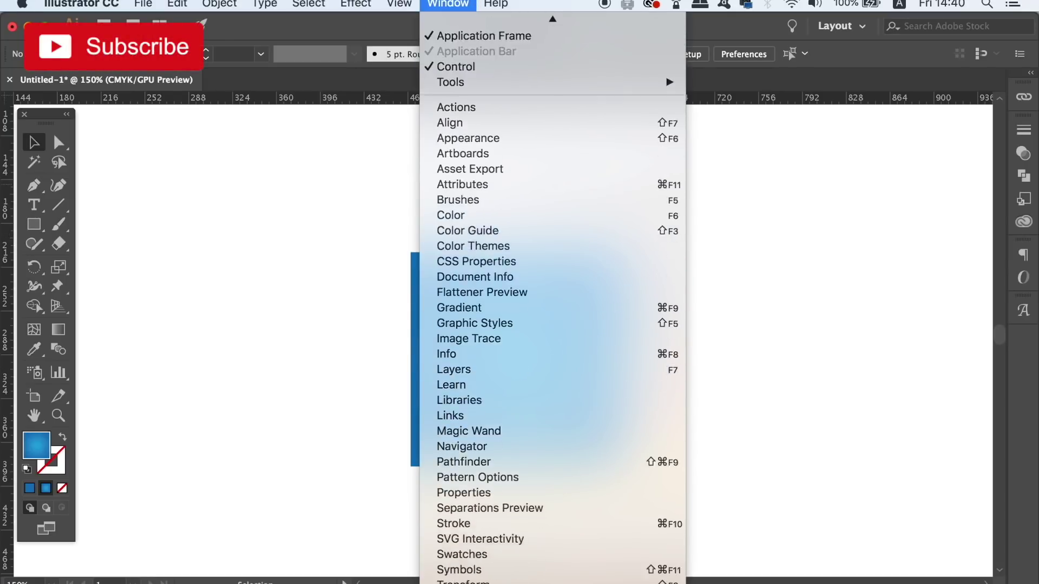
{"action": "mouse_move", "coordinate": [517, 523]}
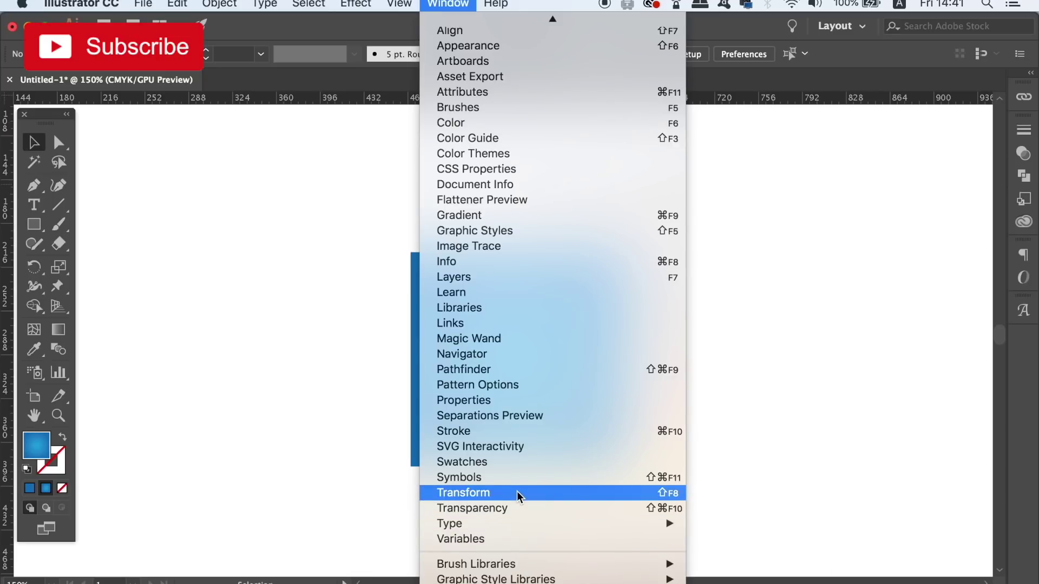
{"action": "left_click", "coordinate": [644, 495]}
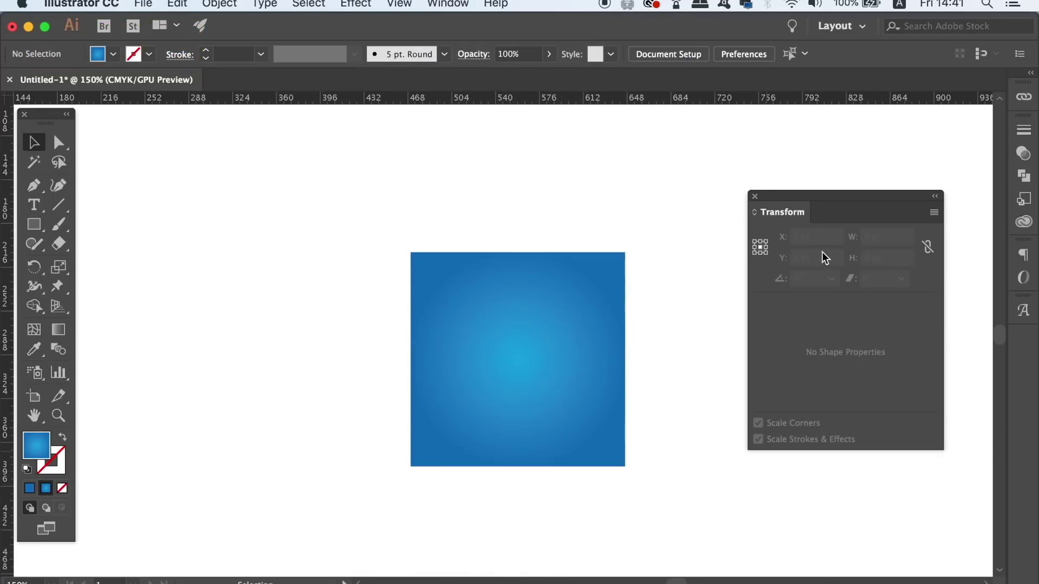
{"action": "left_click", "coordinate": [543, 314]}
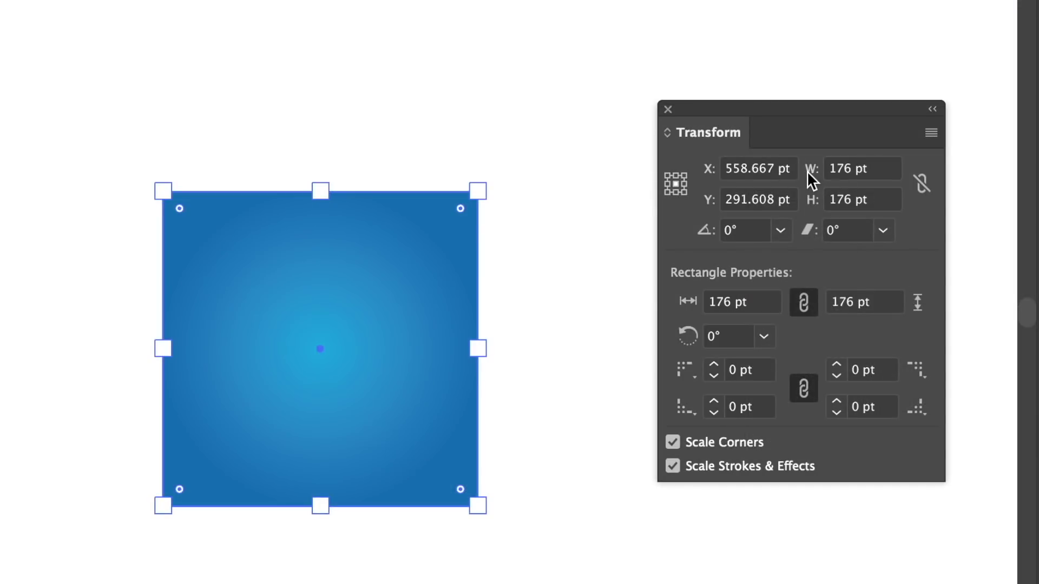
Halve the square's width and height to 88 pt, then undo back to 176 pt
{"action": "left_click", "coordinate": [879, 171]}
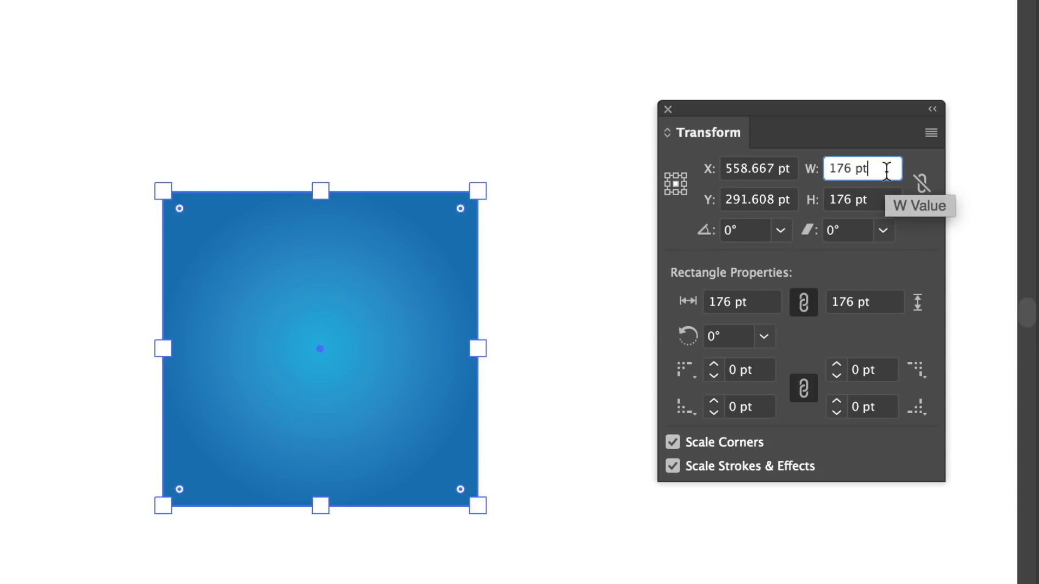
{"action": "type", "text": "/2"}
{"action": "key", "text": "Return"}
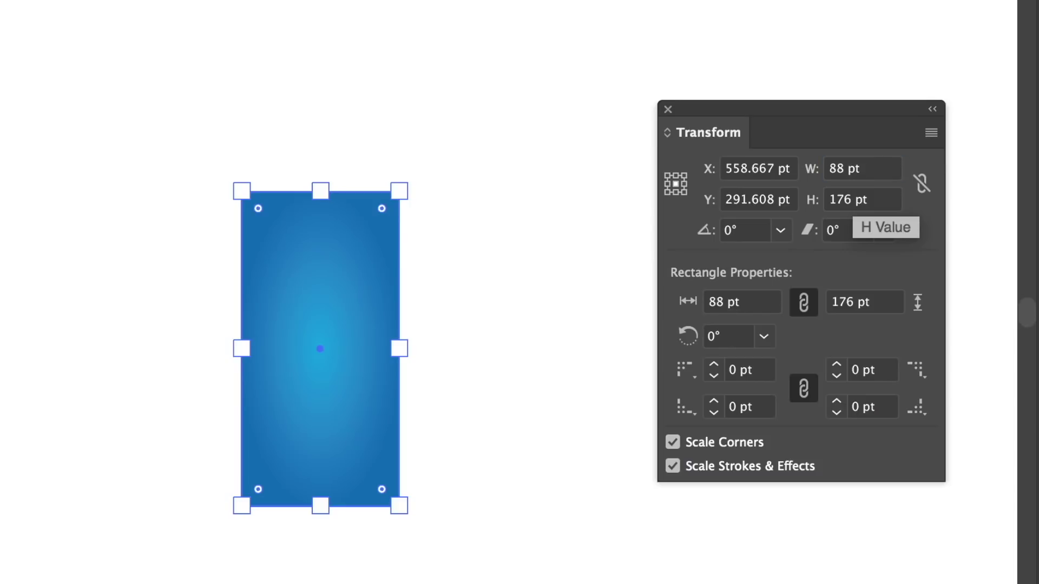
{"action": "left_click", "coordinate": [881, 207]}
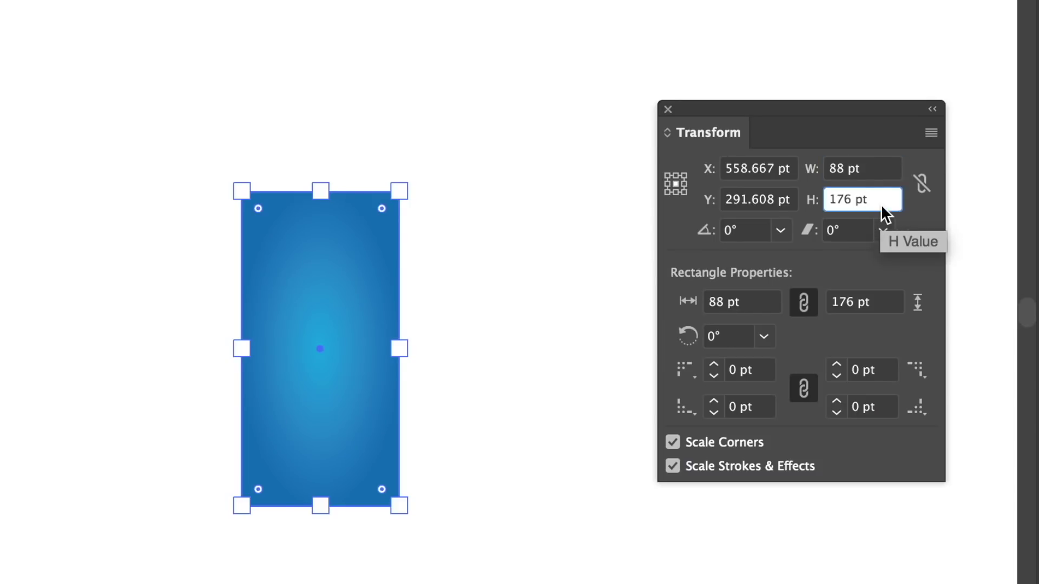
{"action": "type", "text": "/2"}
{"action": "key", "text": "Return"}
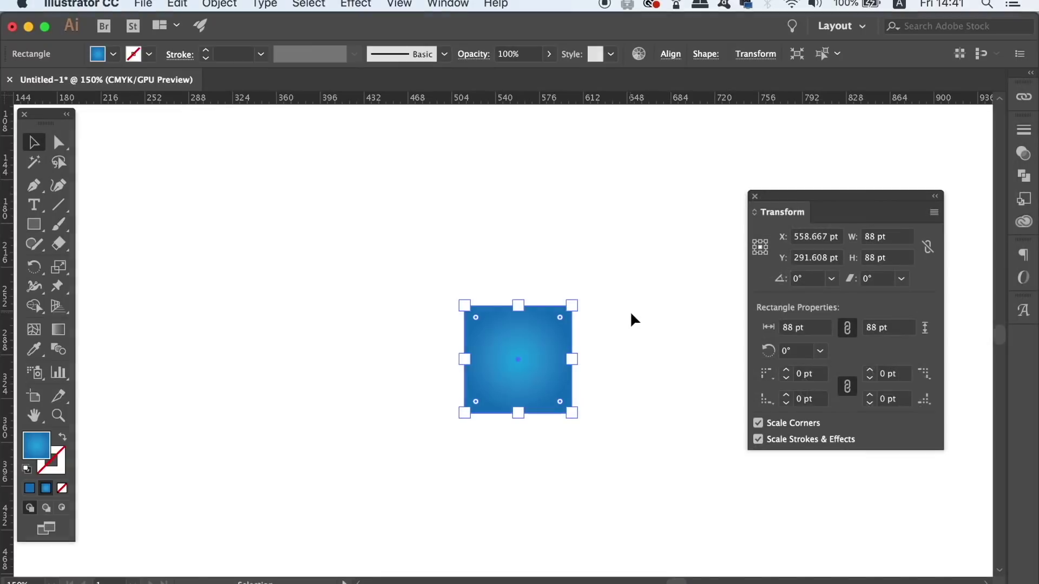
{"action": "key", "text": "super+z"}
{"action": "key", "text": "super+z"}
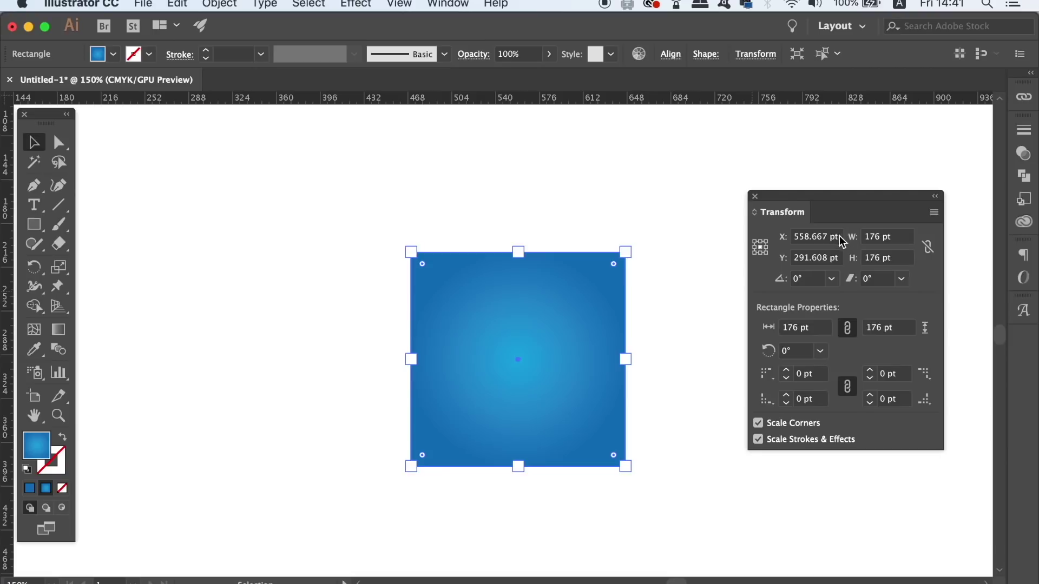
Multiply width and height by 1.5, making the square 264 × 264 pt
{"action": "left_click", "coordinate": [902, 237]}
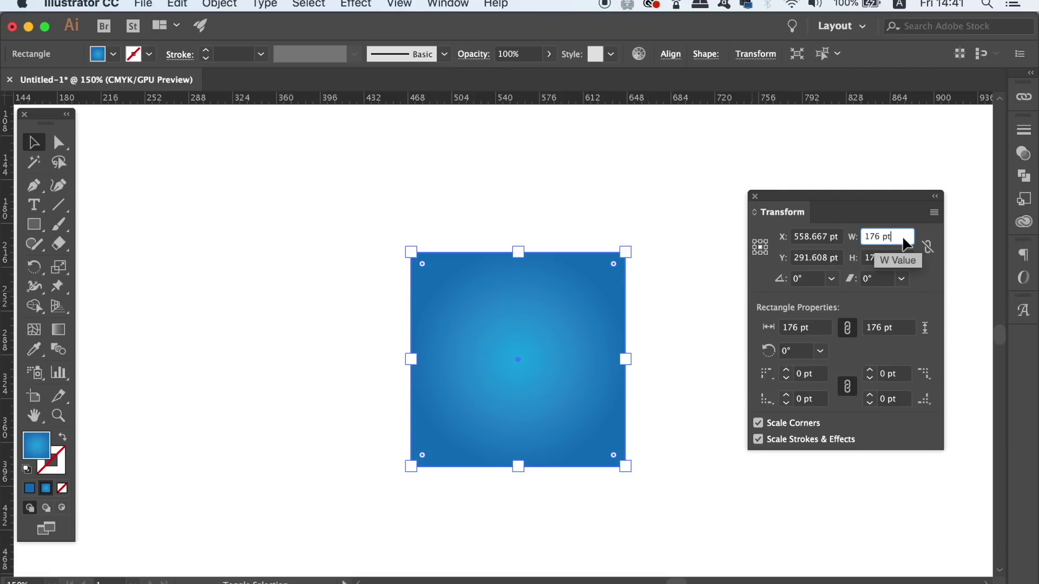
{"action": "type", "text": "*1.5"}
{"action": "key", "text": "Return"}
{"action": "left_click", "coordinate": [900, 257]}
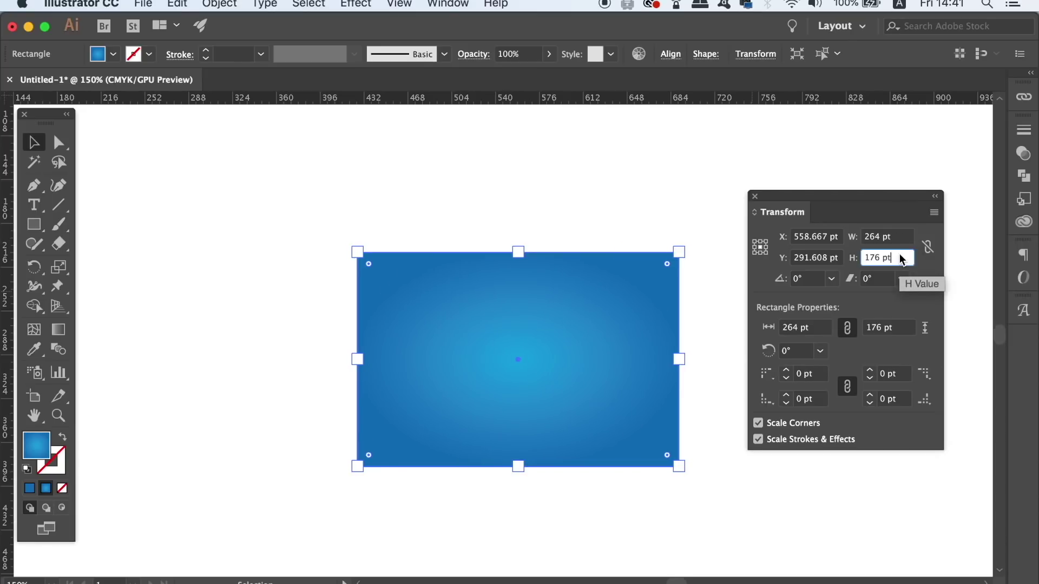
{"action": "type", "text": "*1.5"}
{"action": "key", "text": "Return"}
{"action": "left_click", "coordinate": [728, 181]}
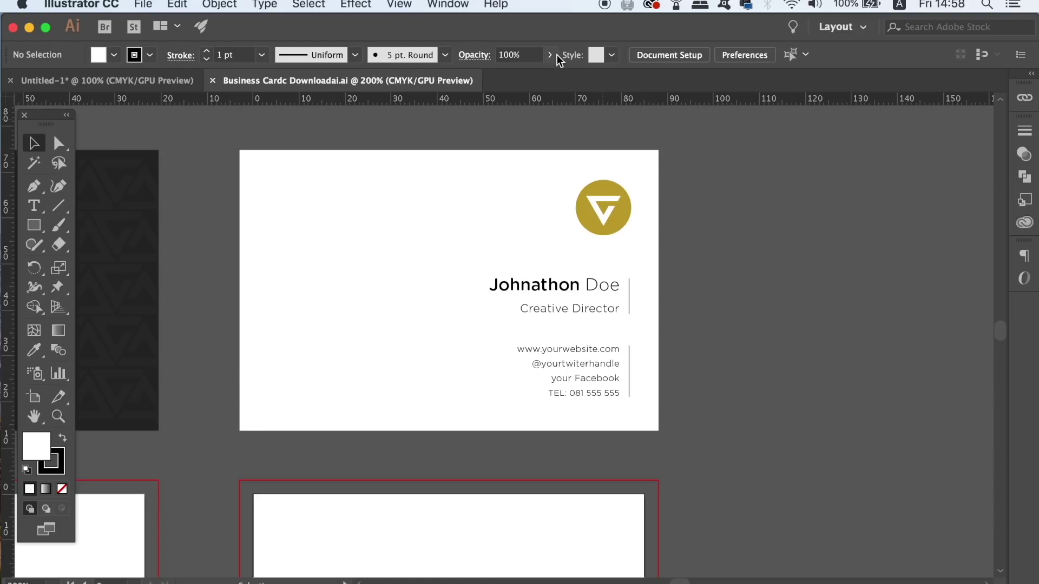
Open Window > Type > Glyphs, move the panel up, and switch its font to dashicons
{"action": "left_click", "coordinate": [447, 4]}
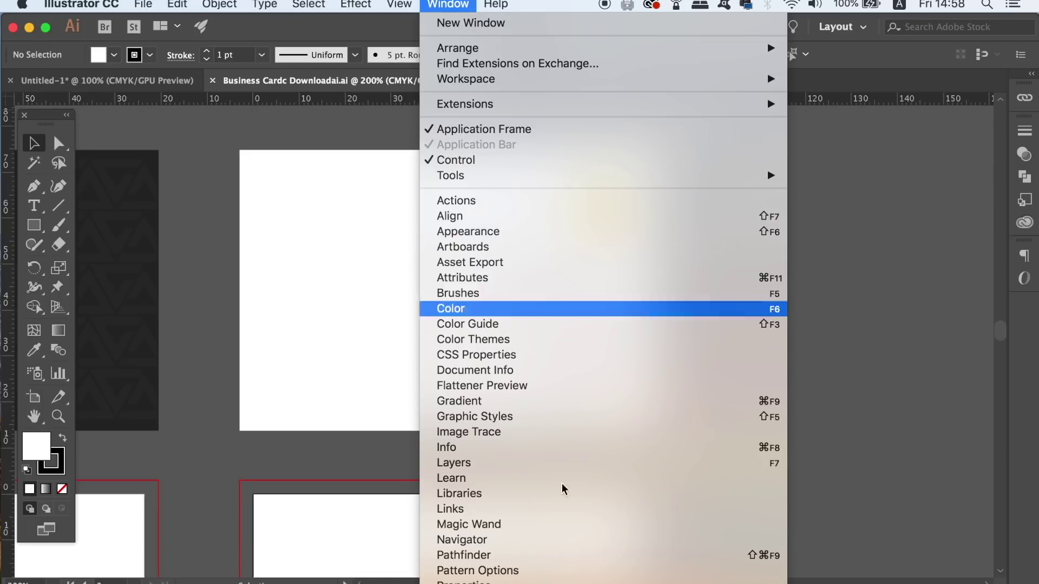
{"action": "scroll", "coordinate": [565, 490], "scroll_direction": "down", "scroll_amount": 5}
{"action": "mouse_move", "coordinate": [702, 521]}
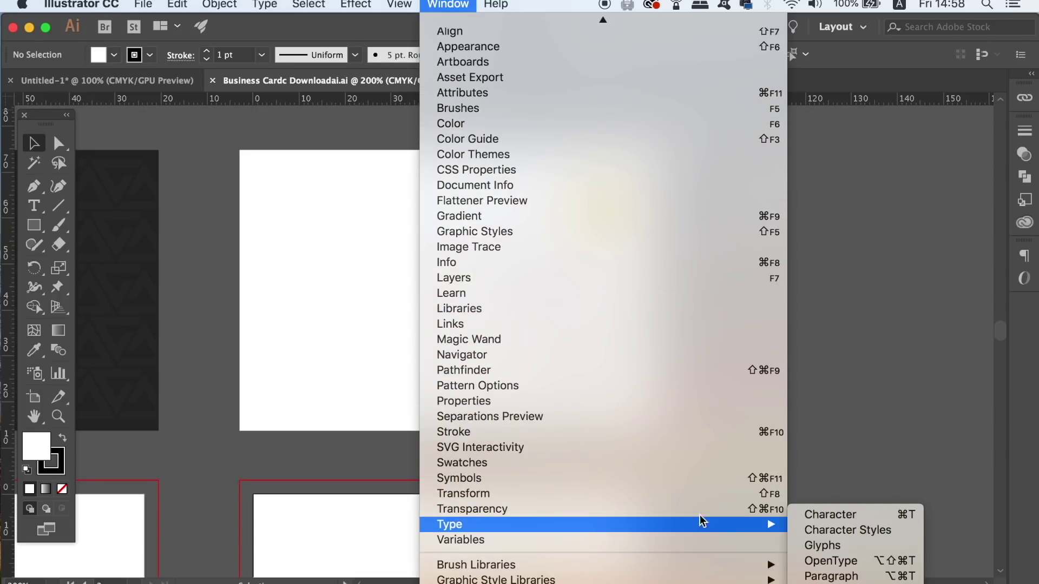
{"action": "left_click", "coordinate": [860, 552]}
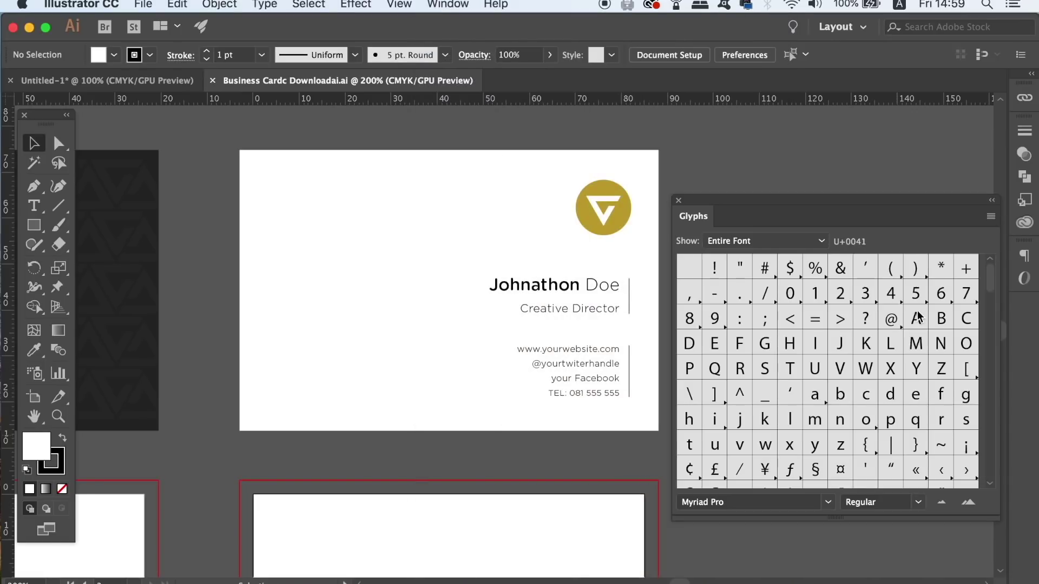
{"action": "left_click_drag", "start_coordinate": [882, 203], "coordinate": [921, 166]}
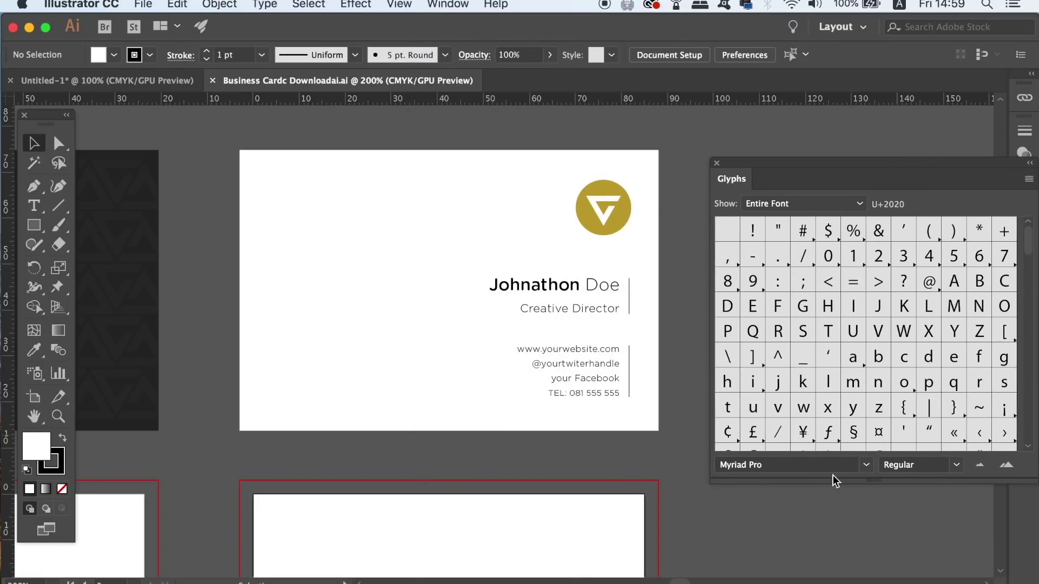
{"action": "left_click", "coordinate": [867, 464]}
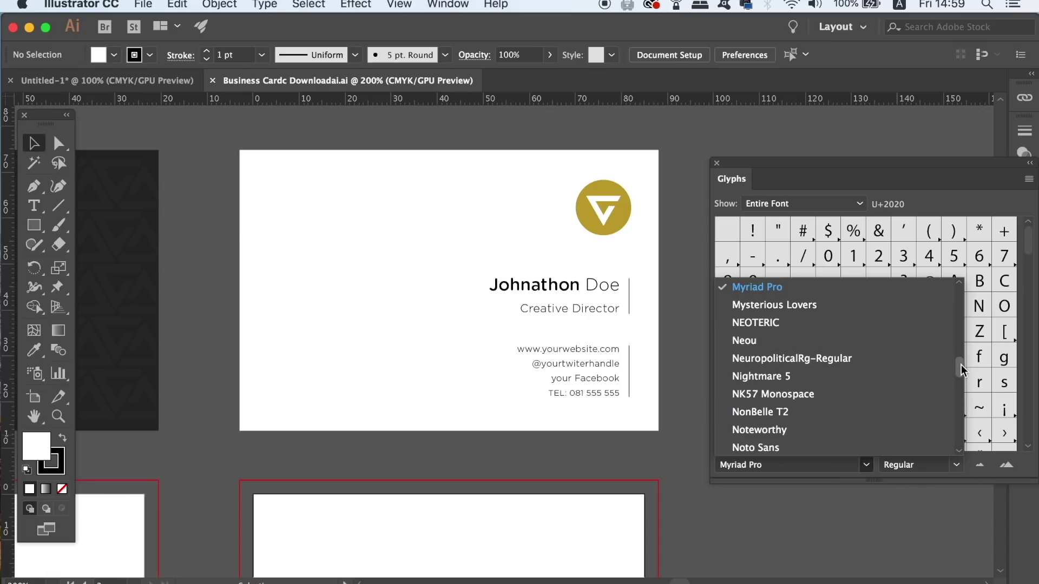
{"action": "left_click_drag", "start_coordinate": [961, 365], "coordinate": [960, 335]}
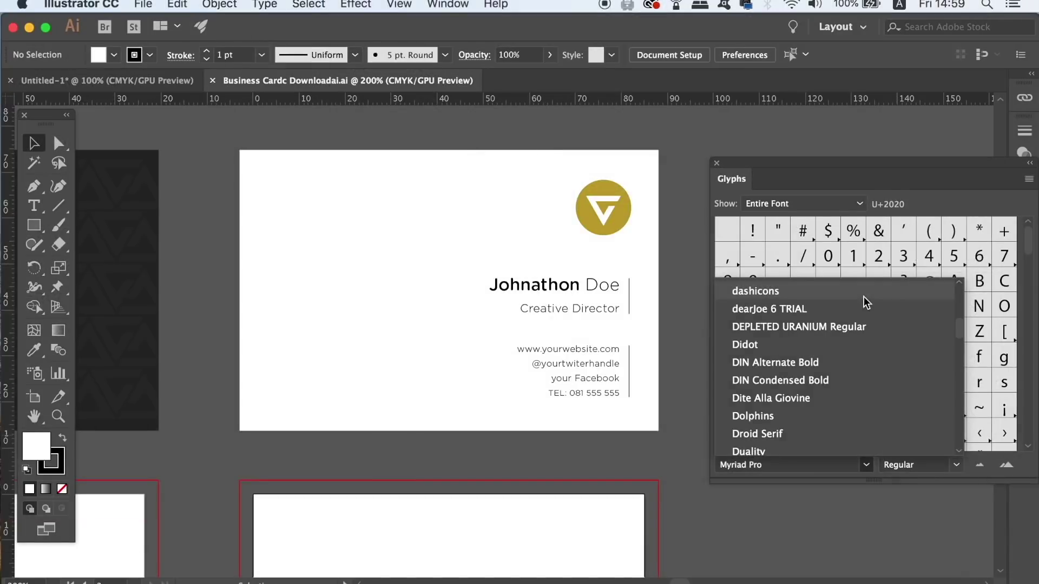
{"action": "left_click", "coordinate": [661, 115]}
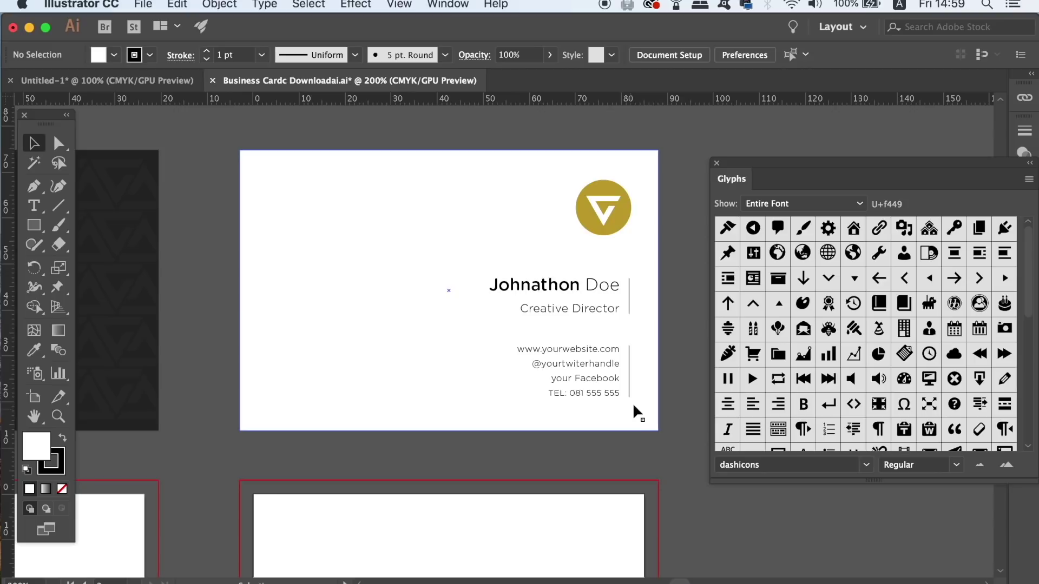
With the Type tool, delete the @ sign before the twitter handle
{"action": "scroll", "coordinate": [866, 336], "scroll_direction": "down", "scroll_amount": 5}
{"action": "key", "text": "t"}
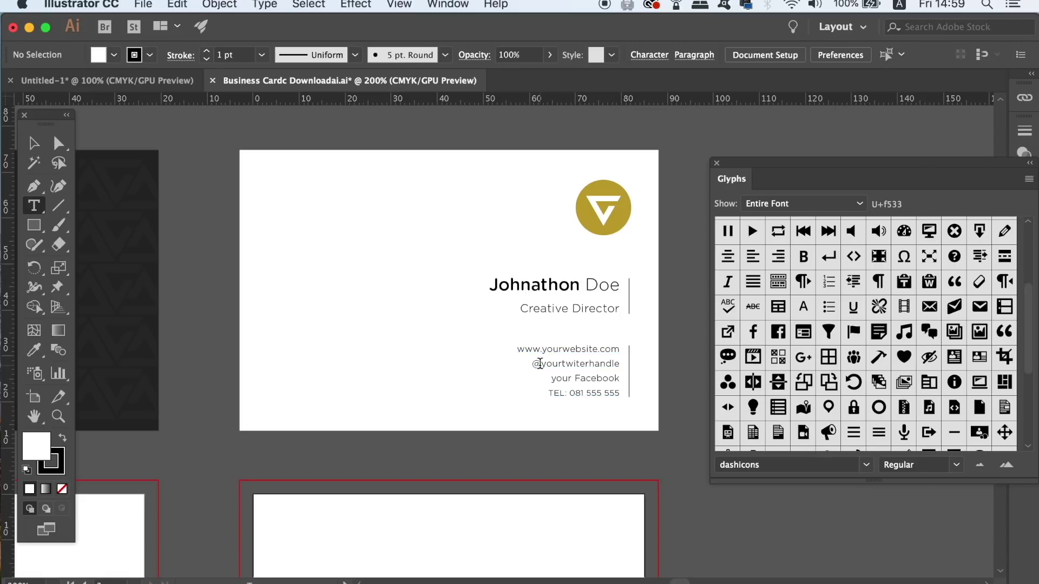
{"action": "left_click", "coordinate": [540, 364]}
{"action": "key", "text": "BackSpace"}
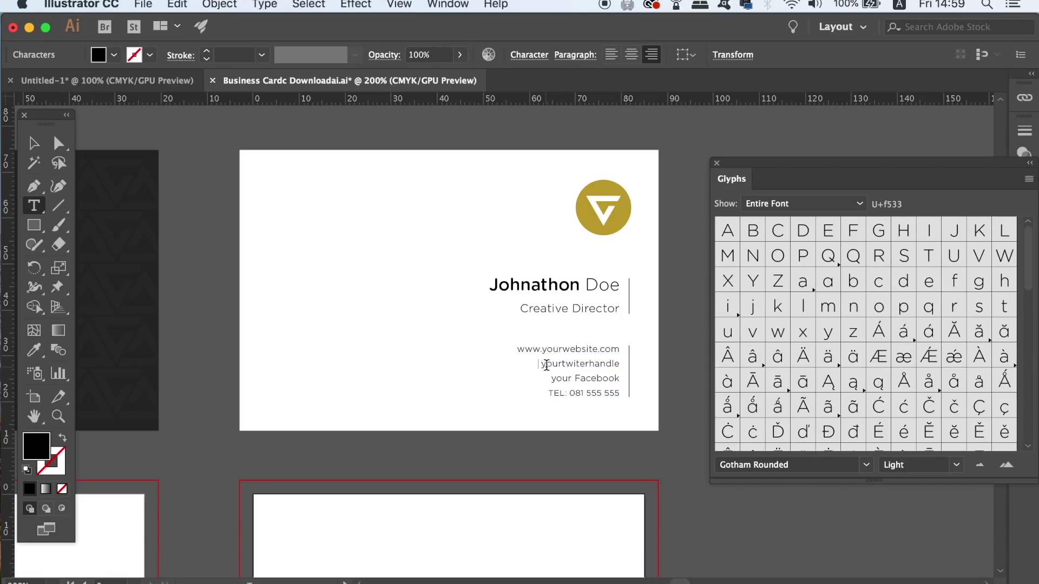
Set the Glyphs panel to dashicons and insert the envelope glyph before the handle
{"action": "left_click", "coordinate": [866, 467]}
{"action": "scroll", "coordinate": [911, 343], "scroll_direction": "up", "scroll_amount": 5}
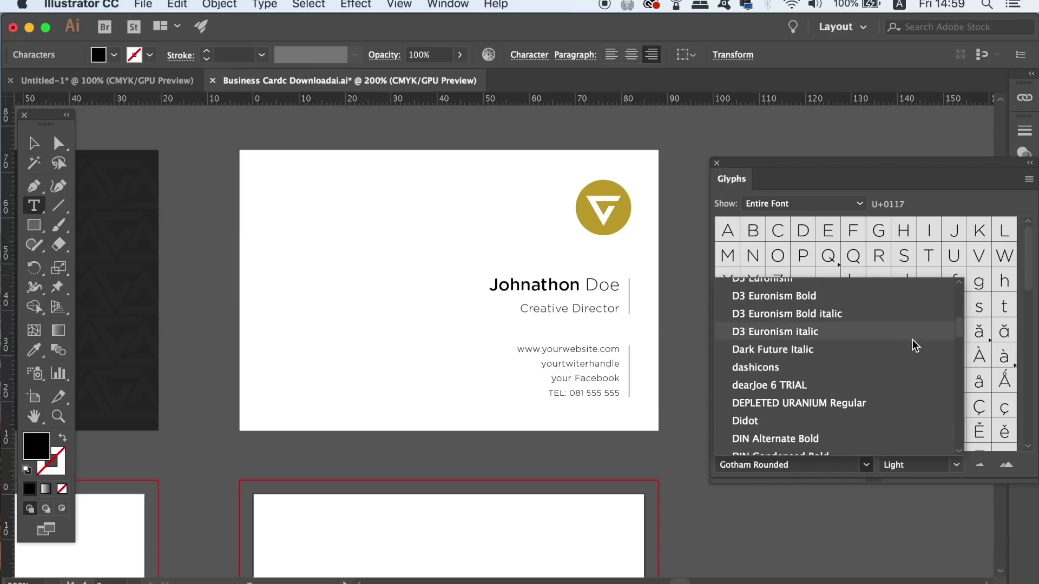
{"action": "left_click", "coordinate": [889, 370]}
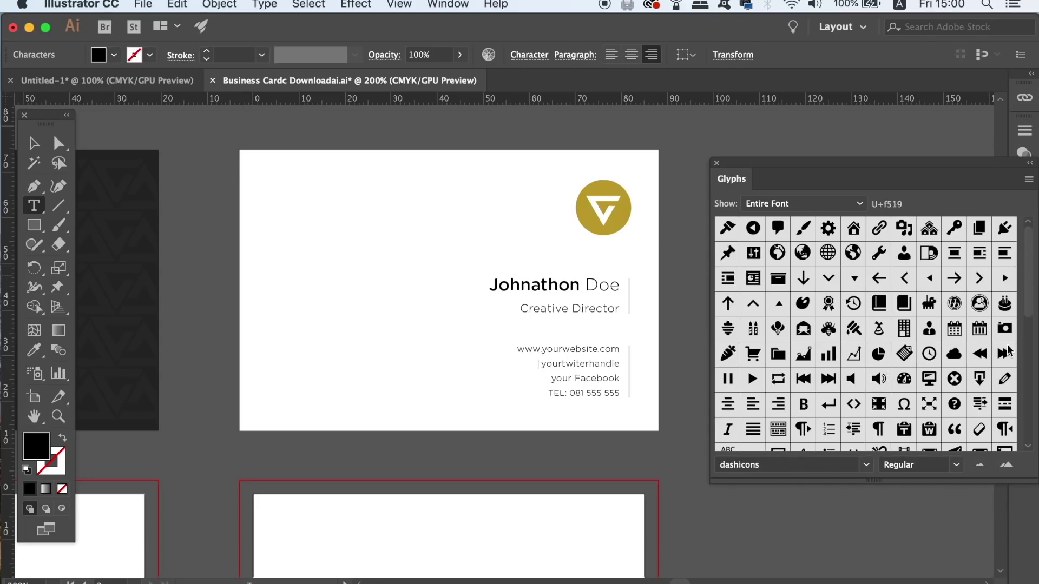
{"action": "left_click_drag", "start_coordinate": [1027, 267], "coordinate": [1028, 335]}
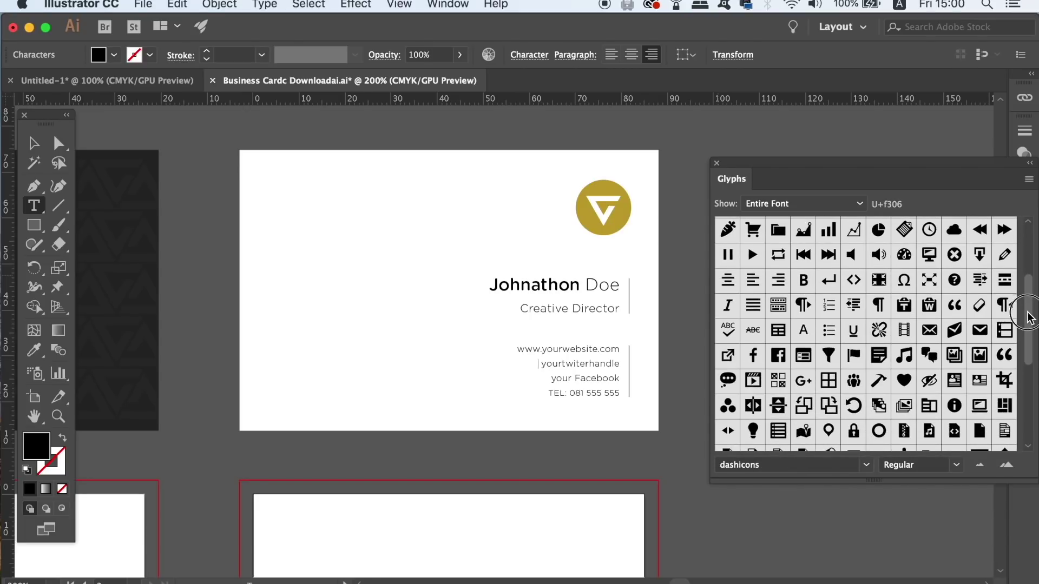
{"action": "double_click", "coordinate": [953, 336]}
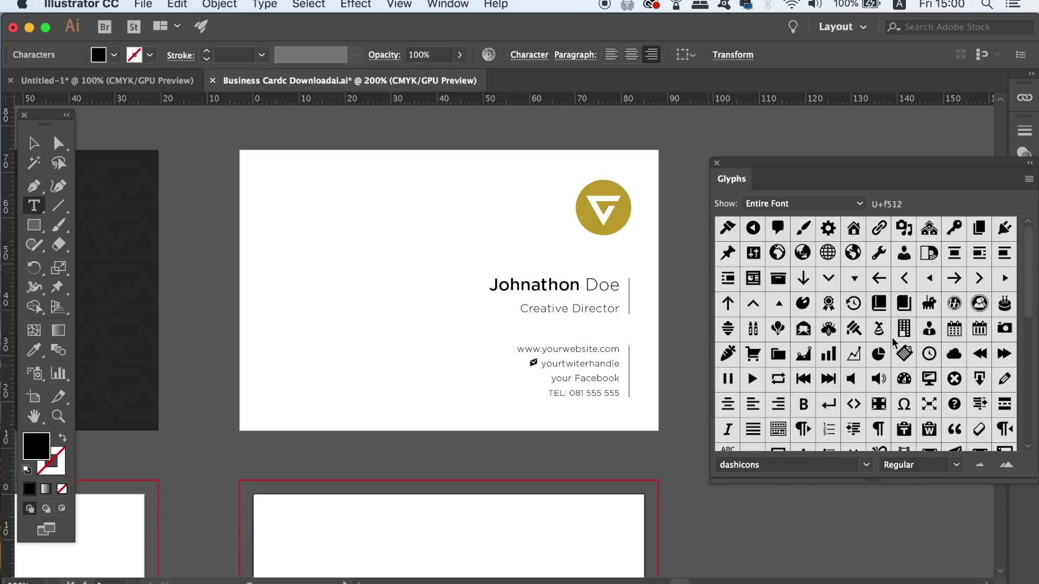
{"action": "key", "text": "super+z"}
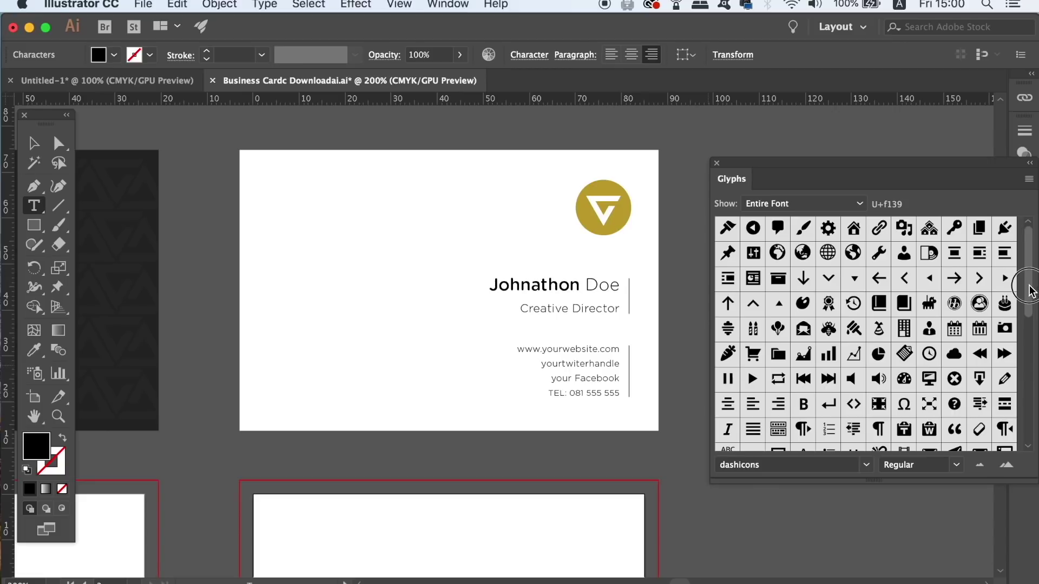
{"action": "left_click_drag", "start_coordinate": [1026, 292], "coordinate": [1031, 354]}
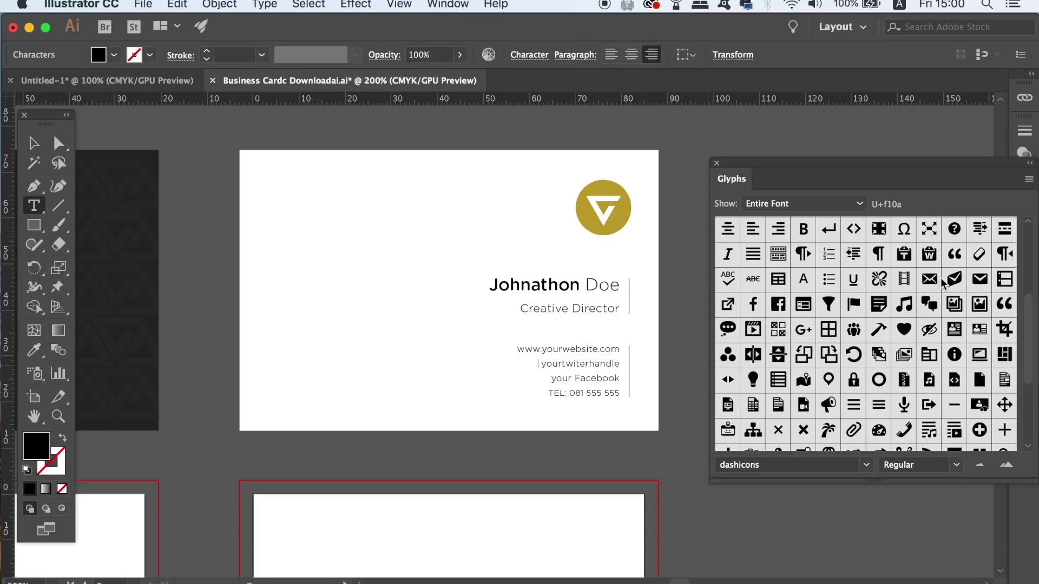
{"action": "left_click", "coordinate": [929, 278]}
{"action": "double_click", "coordinate": [929, 279]}
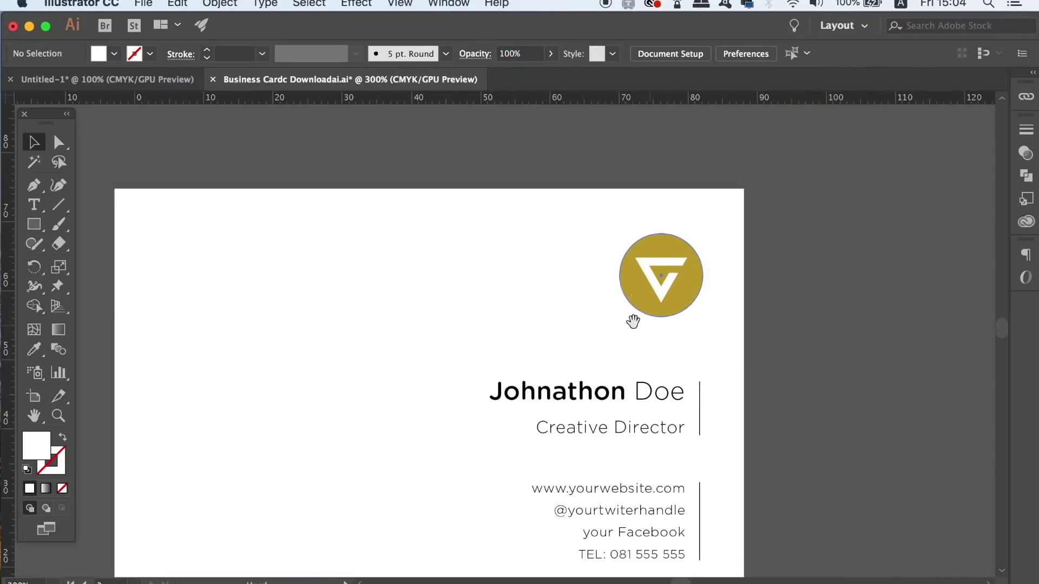
{"action": "left_click", "coordinate": [723, 255]}
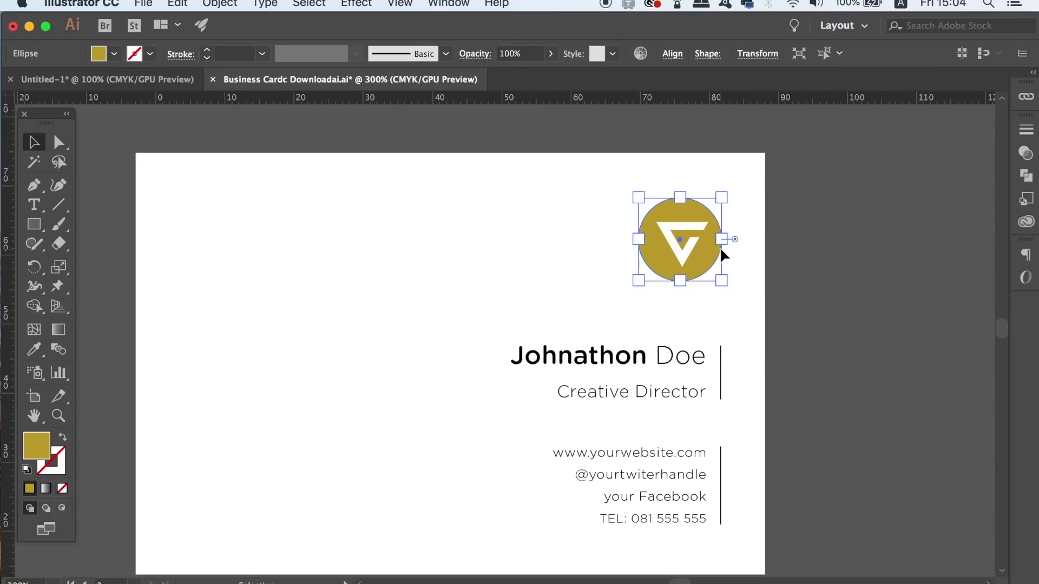
{"action": "key", "text": "Up"}
{"action": "key", "text": "Down"}
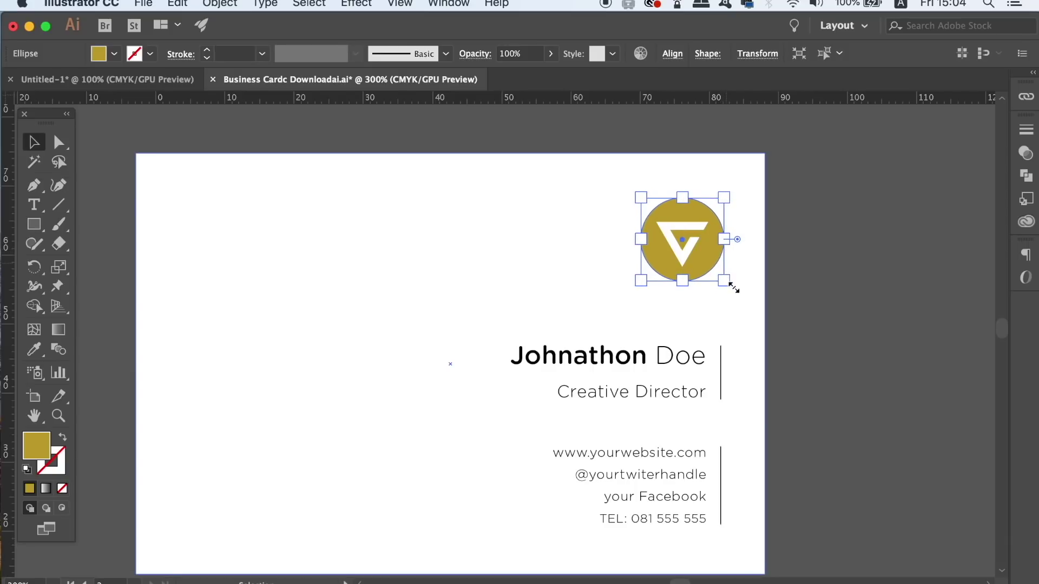
{"action": "key", "text": "Right"}
{"action": "key", "text": "Up"}
{"action": "key", "text": "Left"}
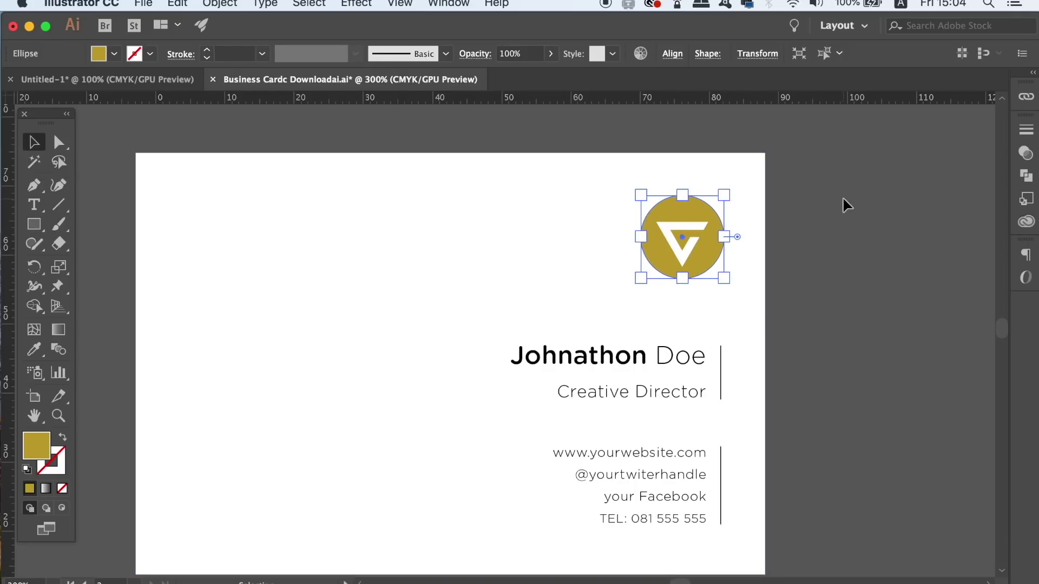
Set Keyboard Increment to 0.1 pt in General preferences
{"action": "left_click", "coordinate": [81, 4]}
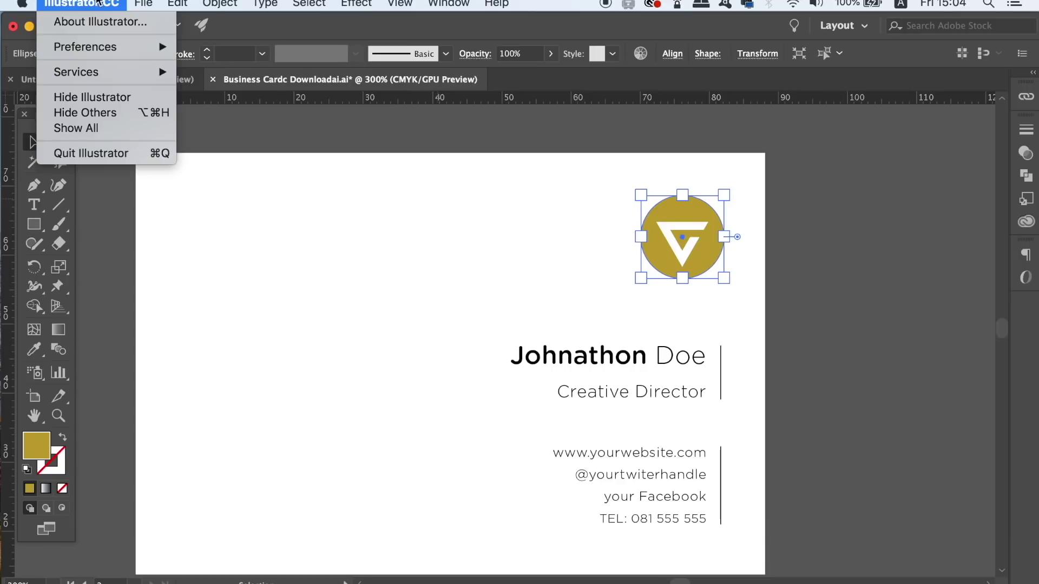
{"action": "mouse_move", "coordinate": [109, 47]}
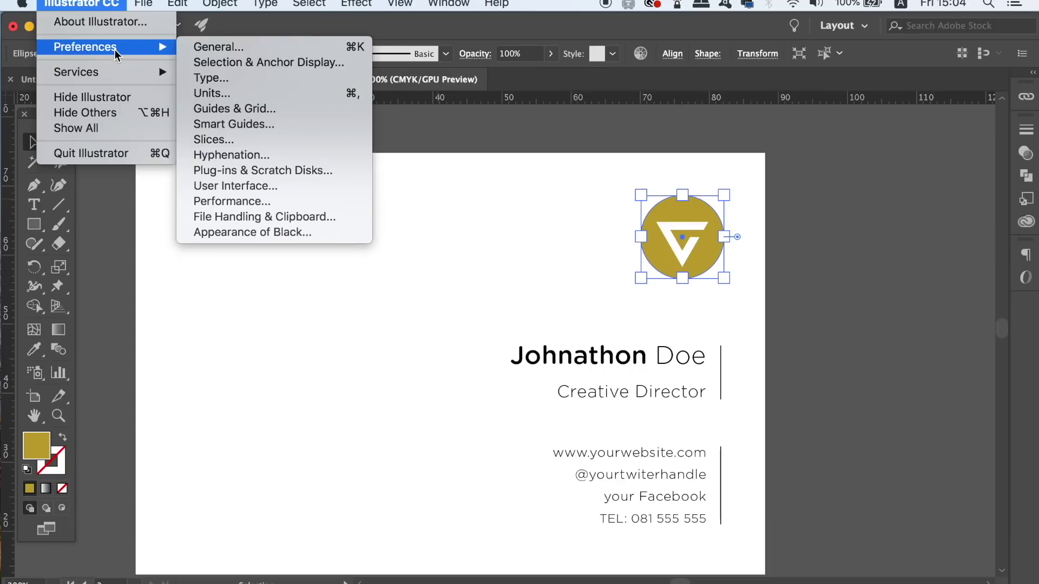
{"action": "left_click", "coordinate": [299, 50]}
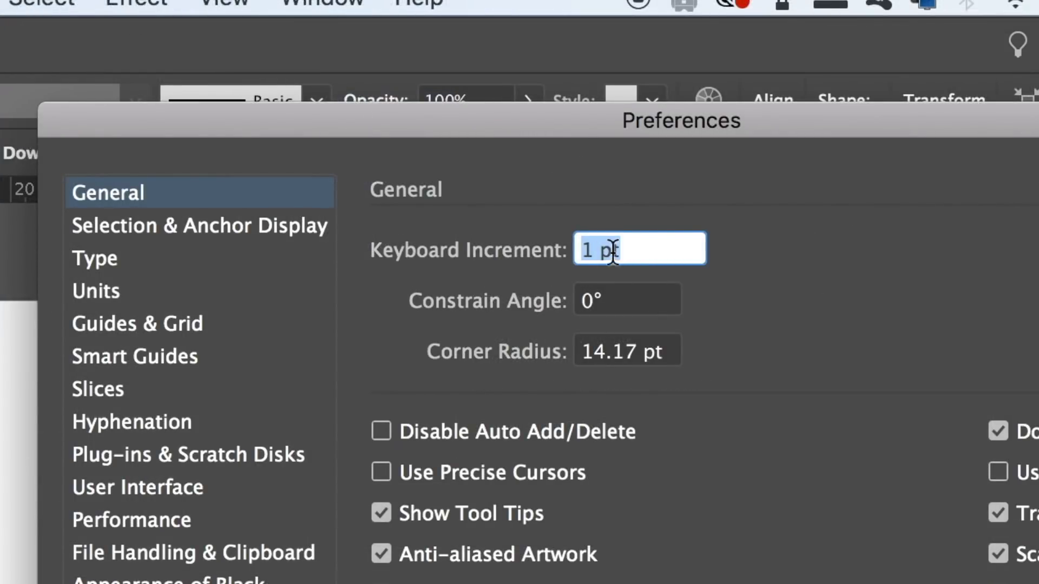
{"action": "type", "text": "0.1"}
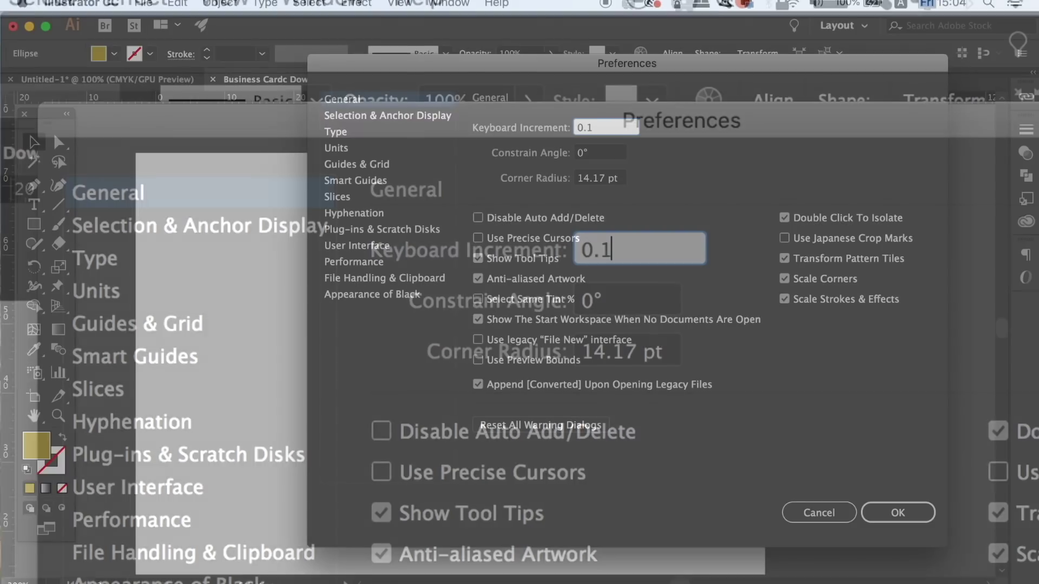
{"action": "key", "text": "Return"}
Zoom in and nudge the gold logo up and down in 0.1 pt steps
{"action": "key", "text": "super+equal"}
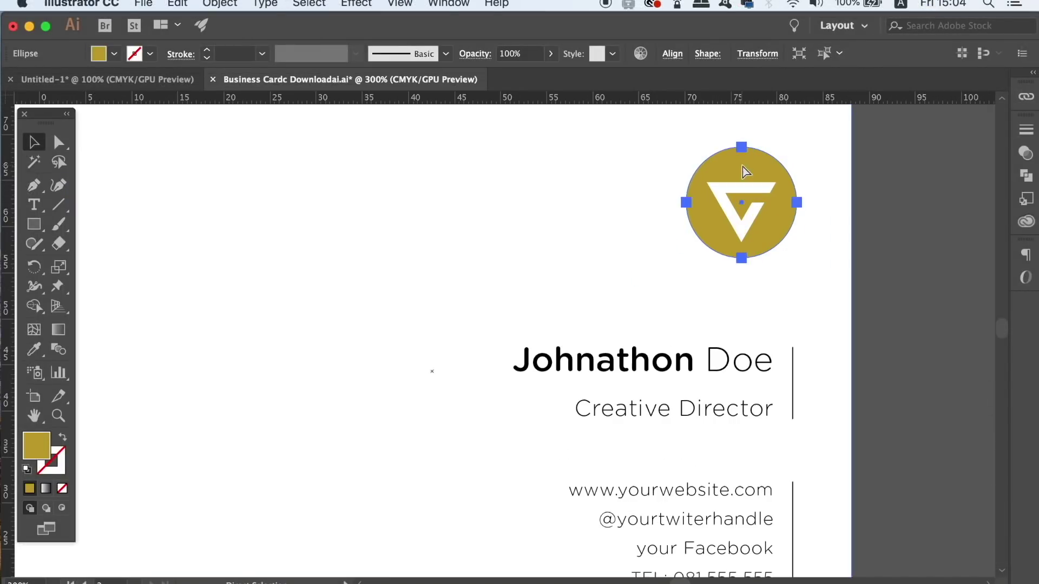
{"action": "key", "text": "Up"}
{"action": "key", "text": "Up"}
{"action": "key", "text": "Up"}
{"action": "key", "text": "Up"}
{"action": "key", "text": "Up"}
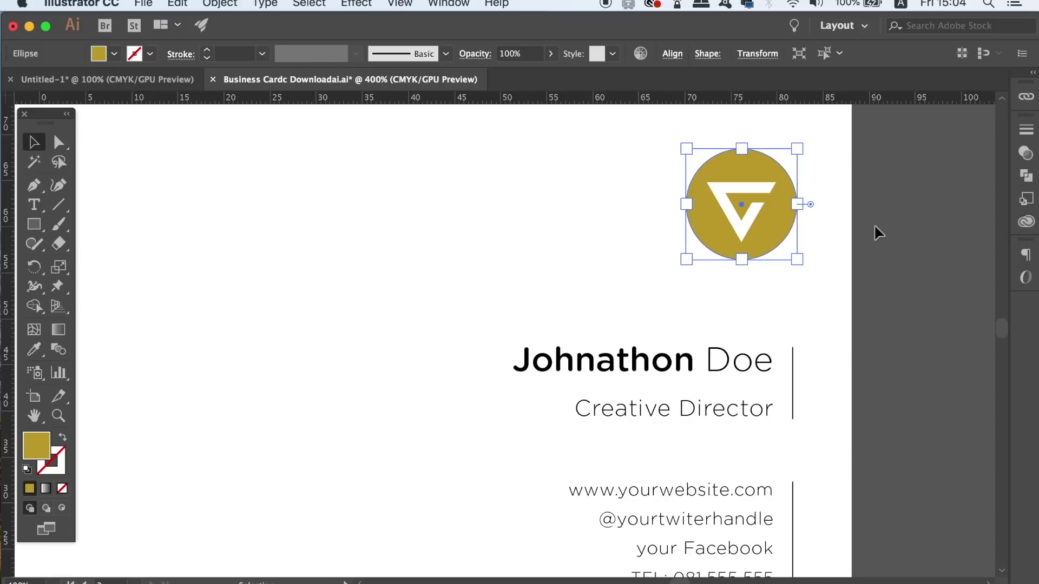
{"action": "key", "text": "Down"}
{"action": "key", "text": "Down"}
{"action": "key", "text": "Down"}
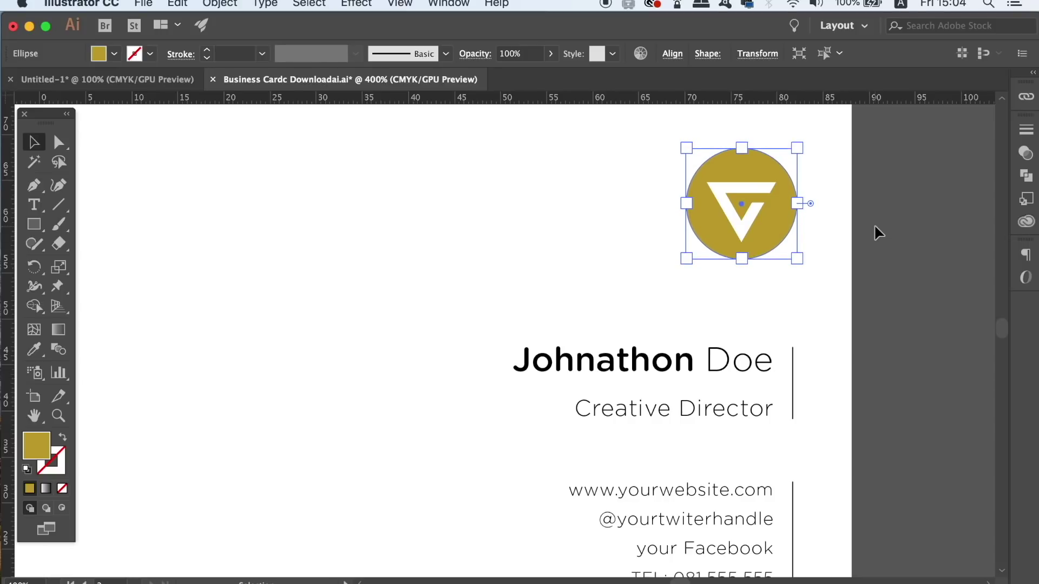
{"action": "left_click", "coordinate": [926, 233]}
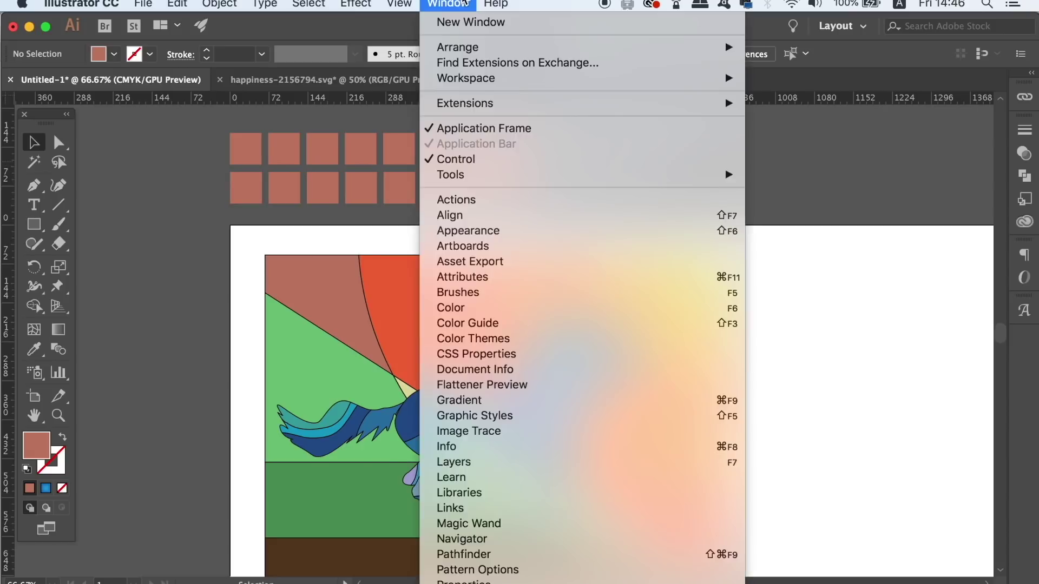
Scroll down the Window menu to the Swatches entry
{"action": "scroll", "coordinate": [494, 157], "scroll_direction": "down", "scroll_amount": 5}
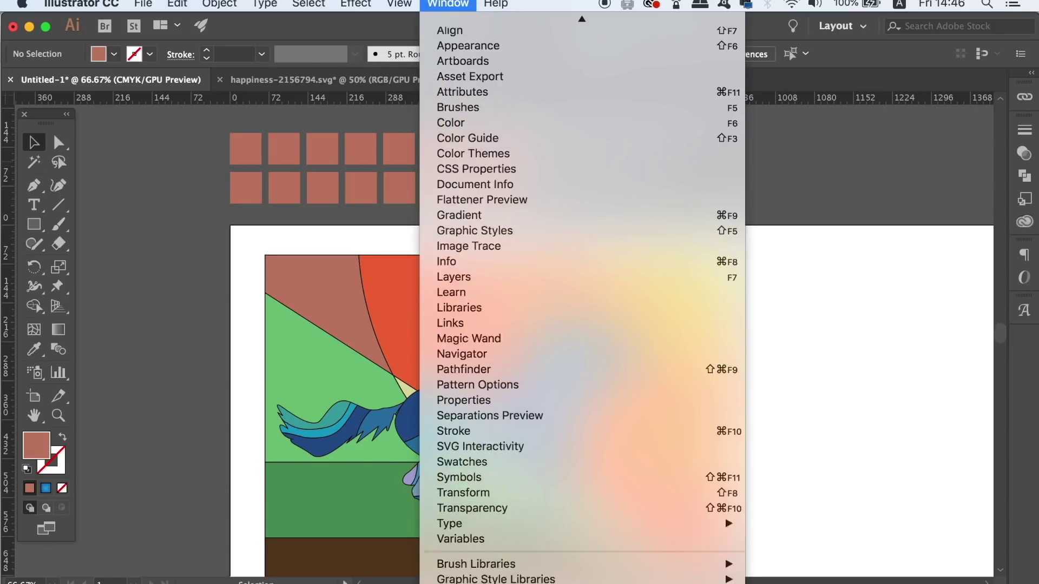
{"action": "scroll", "coordinate": [563, 461], "scroll_direction": "down", "scroll_amount": 2}
Open the Earthtone swatch library, dock it beside Swatches and enlarge it
{"action": "left_click", "coordinate": [563, 430]}
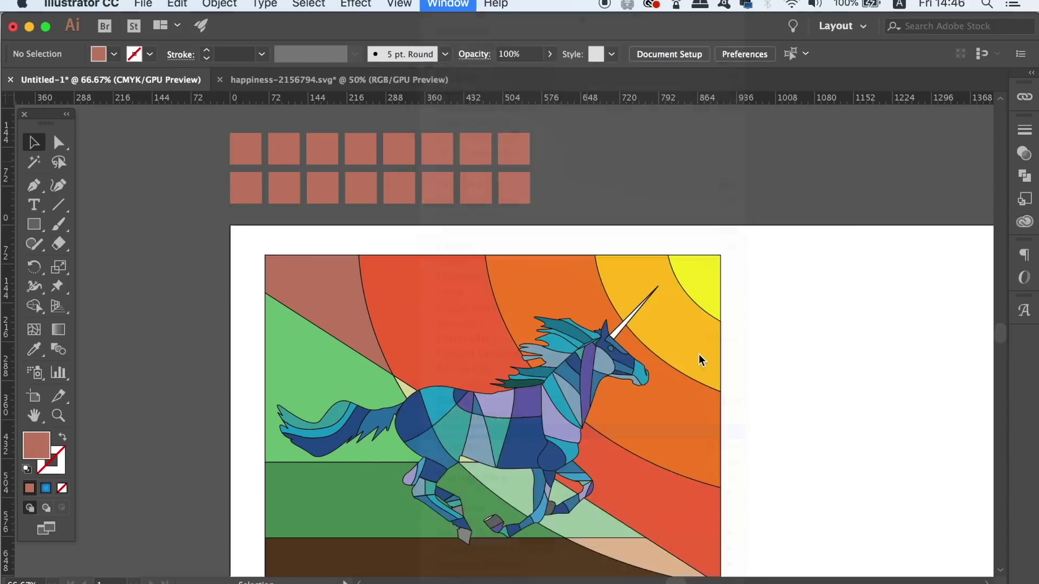
{"action": "left_click", "coordinate": [971, 134]}
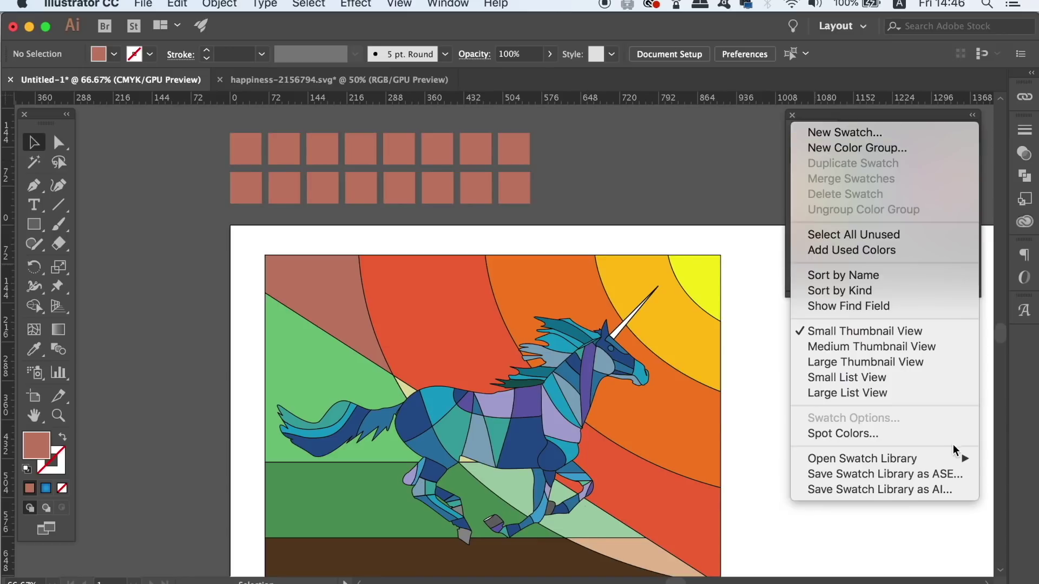
{"action": "mouse_move", "coordinate": [955, 457]}
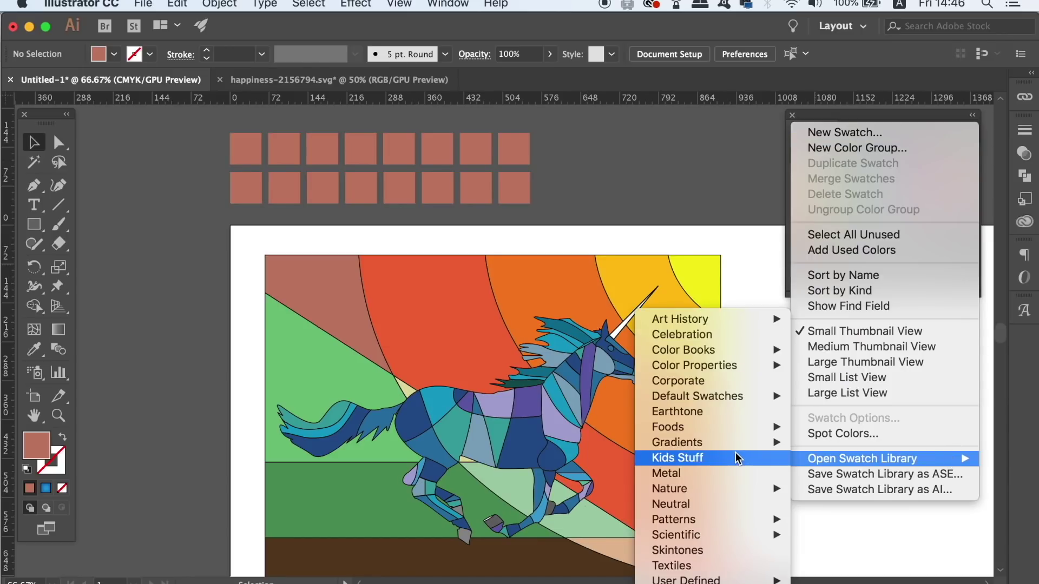
{"action": "left_click", "coordinate": [743, 415]}
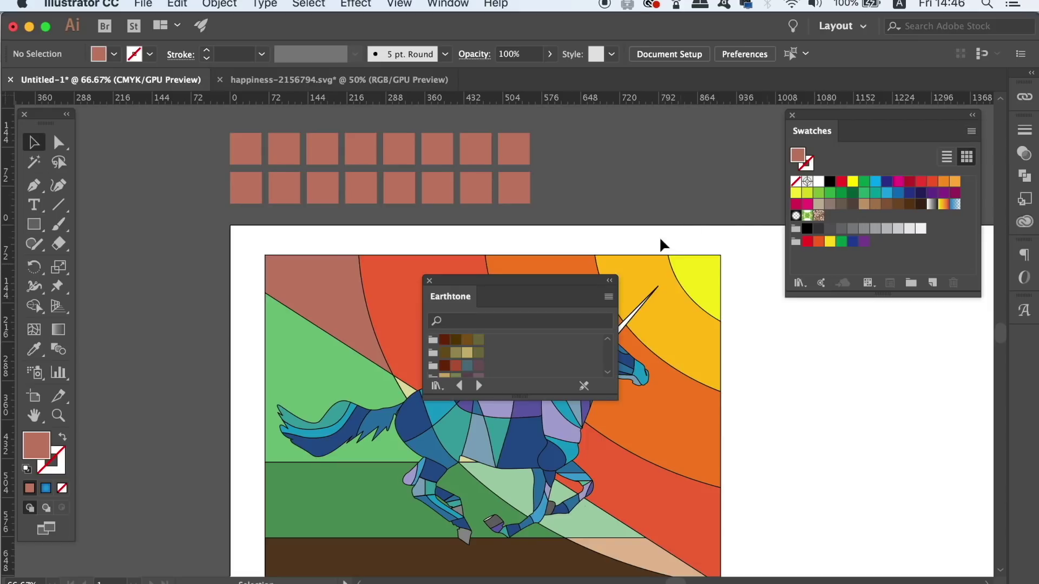
{"action": "left_click_drag", "start_coordinate": [575, 285], "coordinate": [740, 114]}
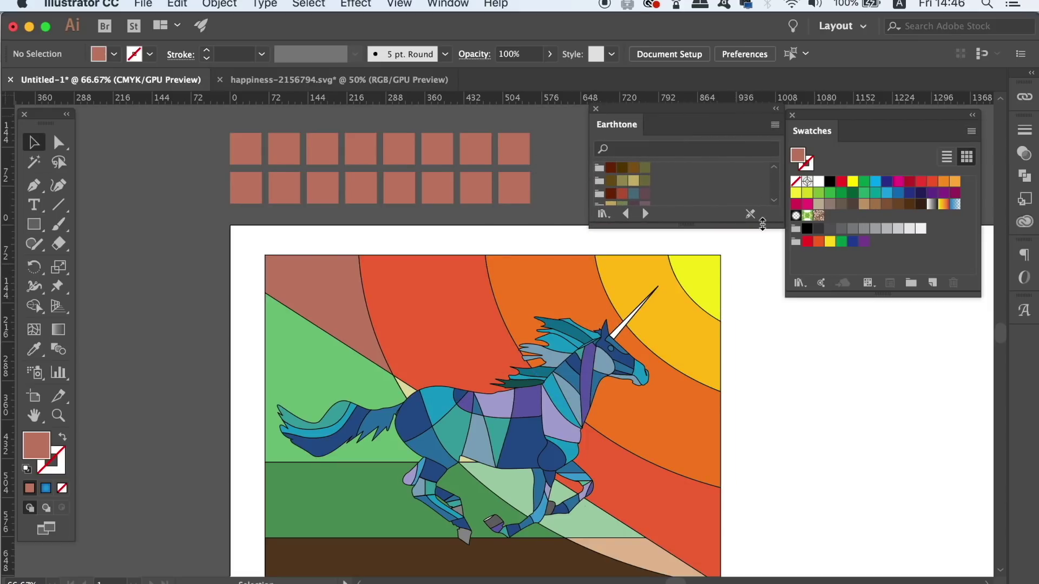
{"action": "left_click_drag", "start_coordinate": [768, 235], "coordinate": [765, 262]}
Fill the last squares of each row with blue-grey, tan and dark red Earthtone swatches
{"action": "left_click_drag", "start_coordinate": [645, 219], "coordinate": [514, 149]}
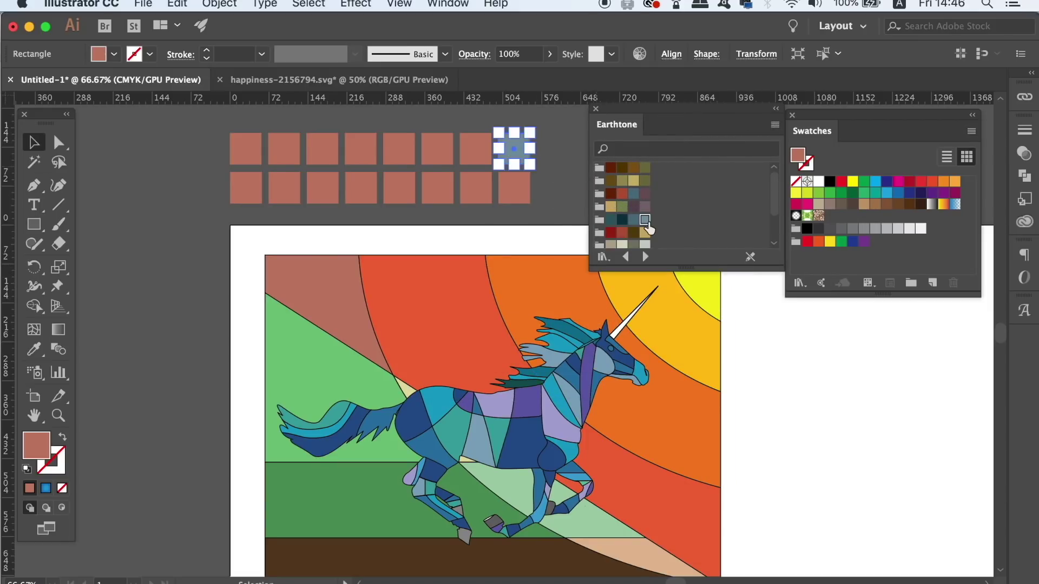
{"action": "left_click", "coordinate": [519, 189]}
{"action": "left_click", "coordinate": [644, 233]}
{"action": "left_click", "coordinate": [476, 148]}
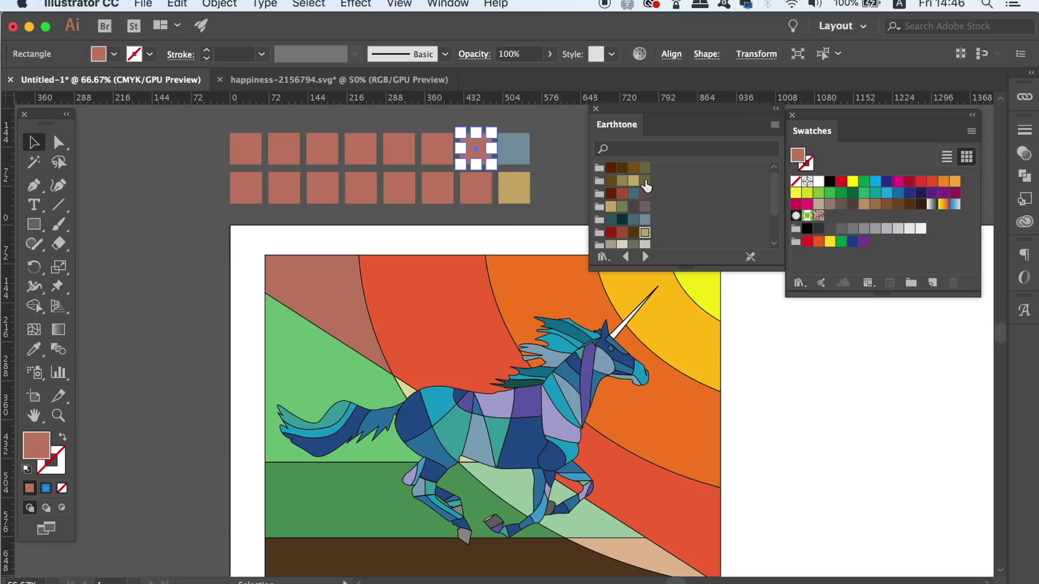
{"action": "left_click", "coordinate": [628, 236]}
{"action": "left_click", "coordinate": [476, 186]}
{"action": "left_click", "coordinate": [633, 181]}
{"action": "left_click", "coordinate": [493, 208]}
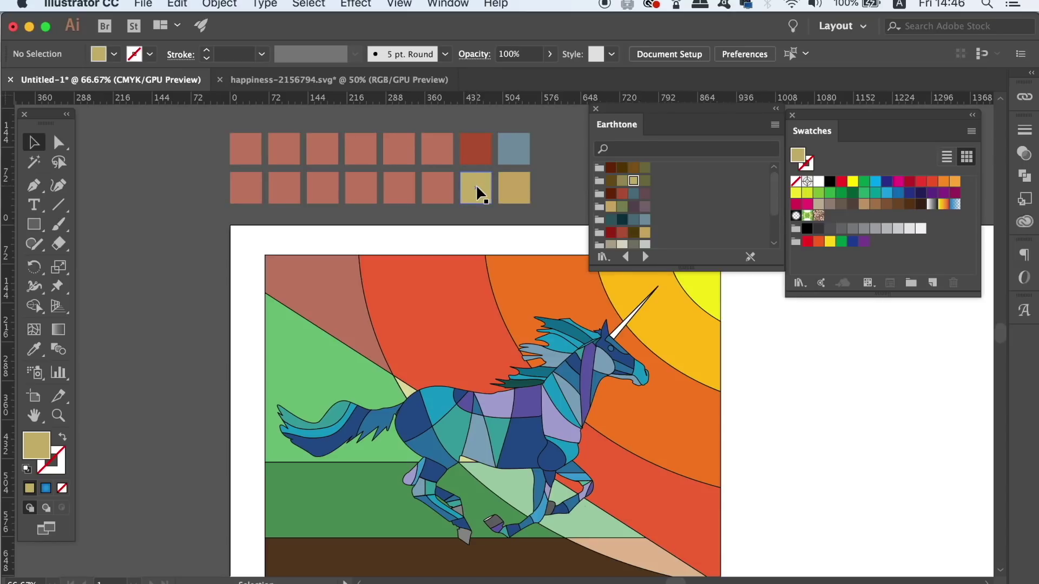
Give the bottom row's tan square a deep purple #3b0099 stroke via the Color Picker
{"action": "left_click", "coordinate": [479, 193]}
{"action": "double_click", "coordinate": [52, 469]}
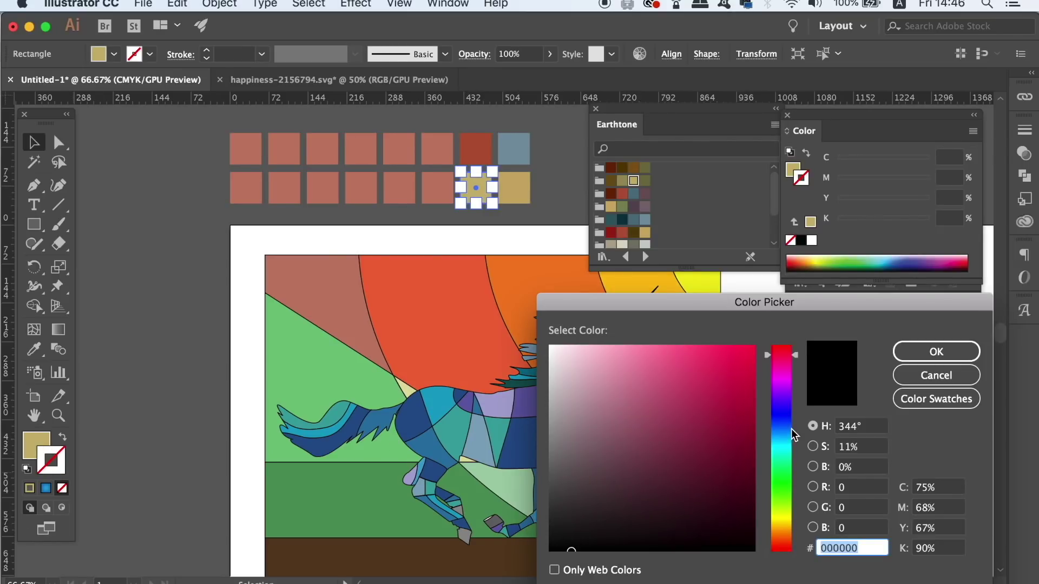
{"action": "left_click", "coordinate": [785, 401]}
{"action": "left_click_drag", "start_coordinate": [727, 380], "coordinate": [756, 428]}
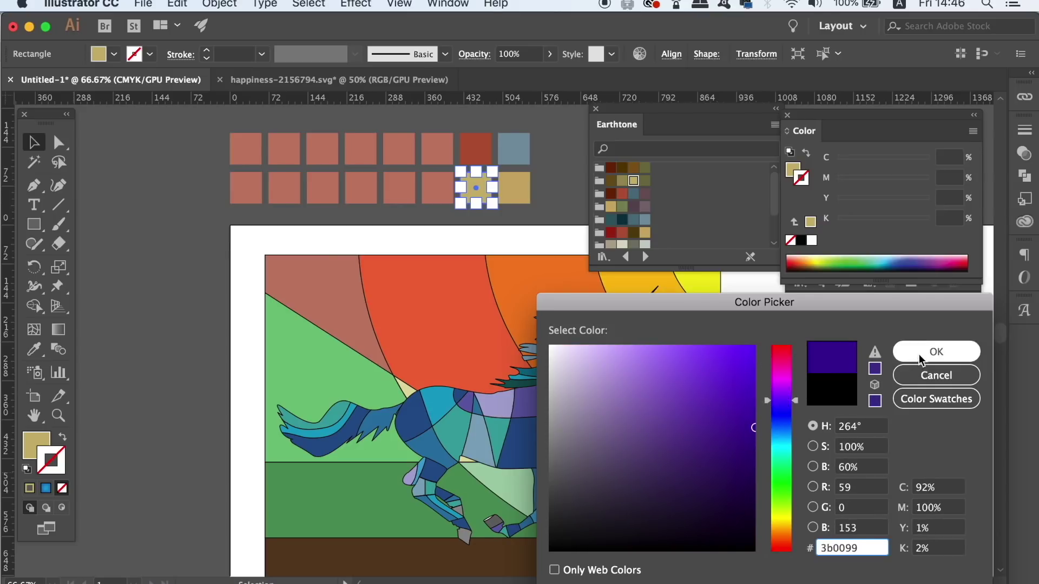
{"action": "left_click", "coordinate": [936, 352]}
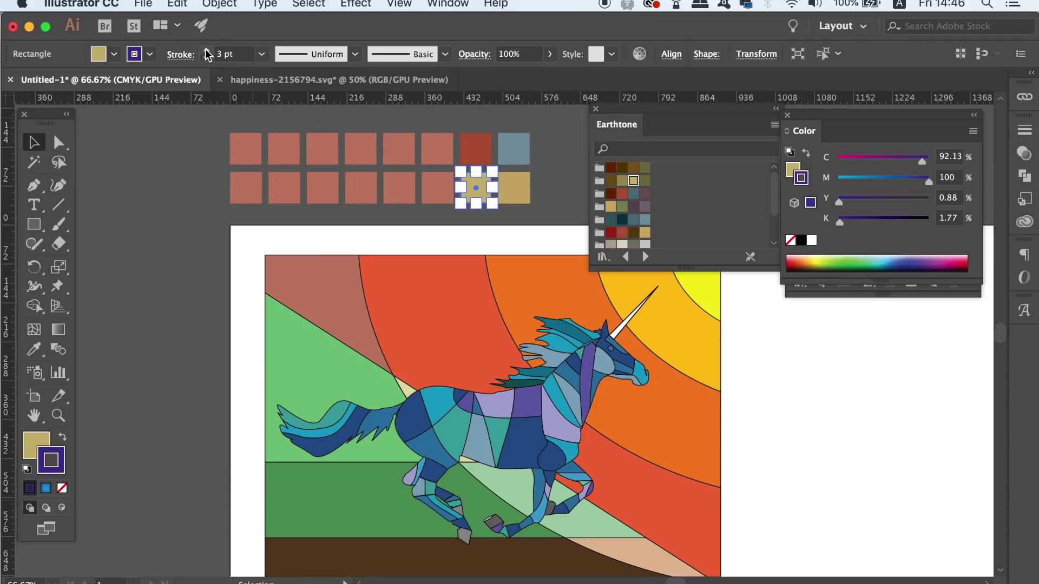
{"action": "left_click", "coordinate": [134, 154]}
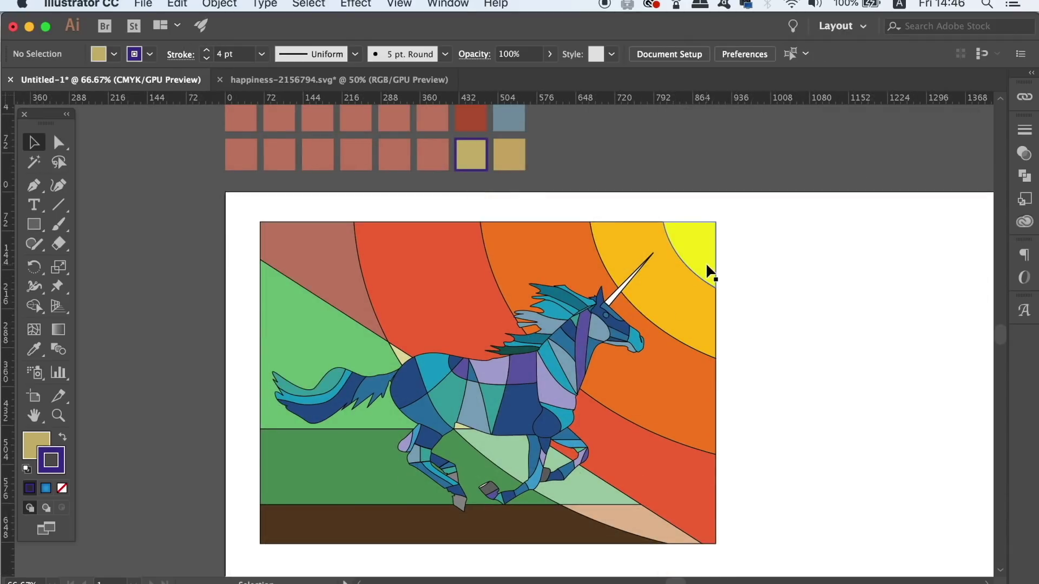
Eyedrop the gold swatch's fill and stroke onto the yellow corner shape, then select the orange arc band
{"action": "left_click", "coordinate": [708, 270]}
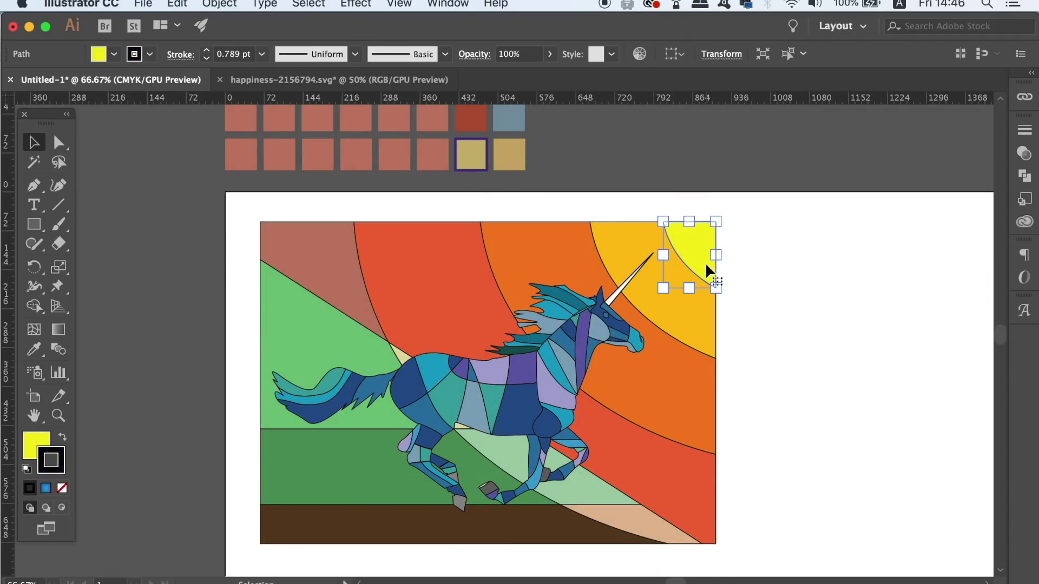
{"action": "key", "text": "i"}
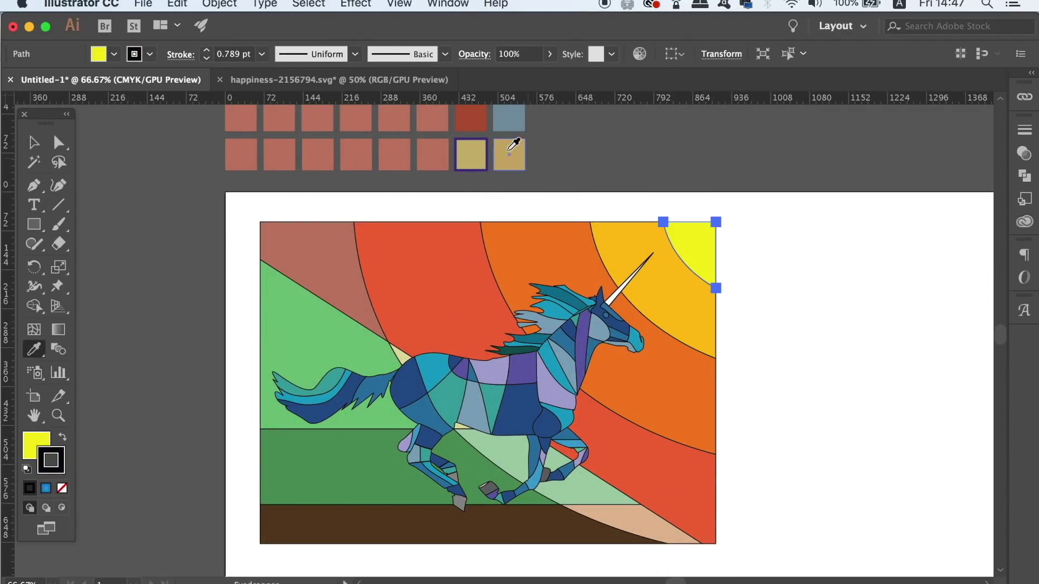
{"action": "left_click", "coordinate": [473, 153]}
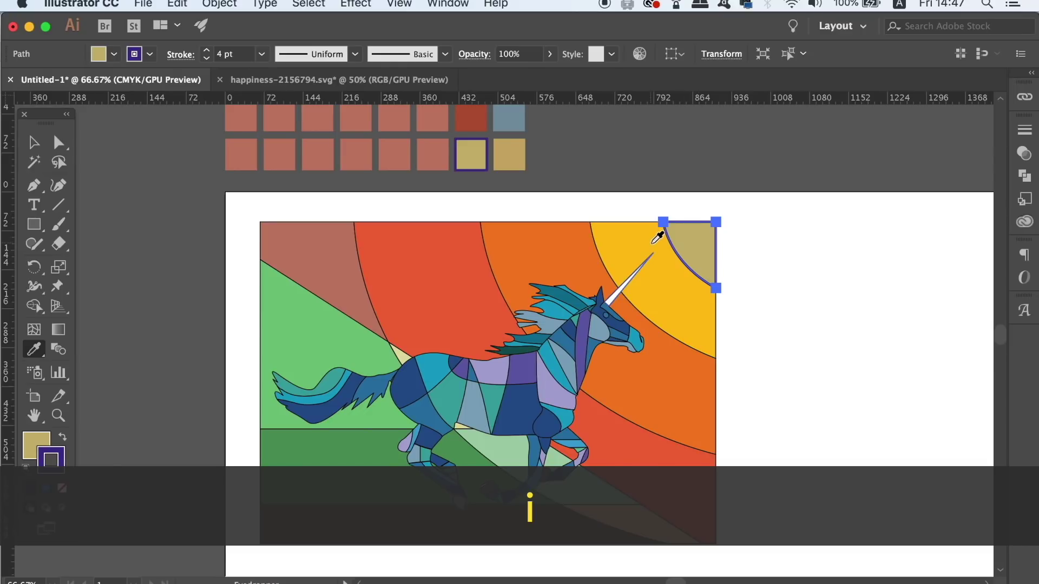
{"action": "key", "text": "v"}
{"action": "left_click", "coordinate": [685, 368]}
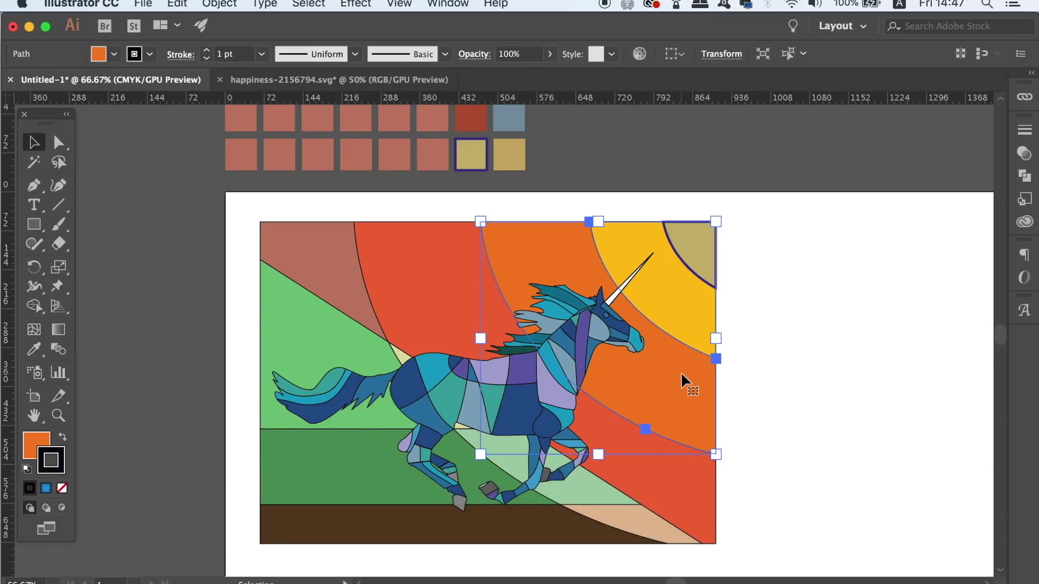
{"action": "key", "text": "i"}
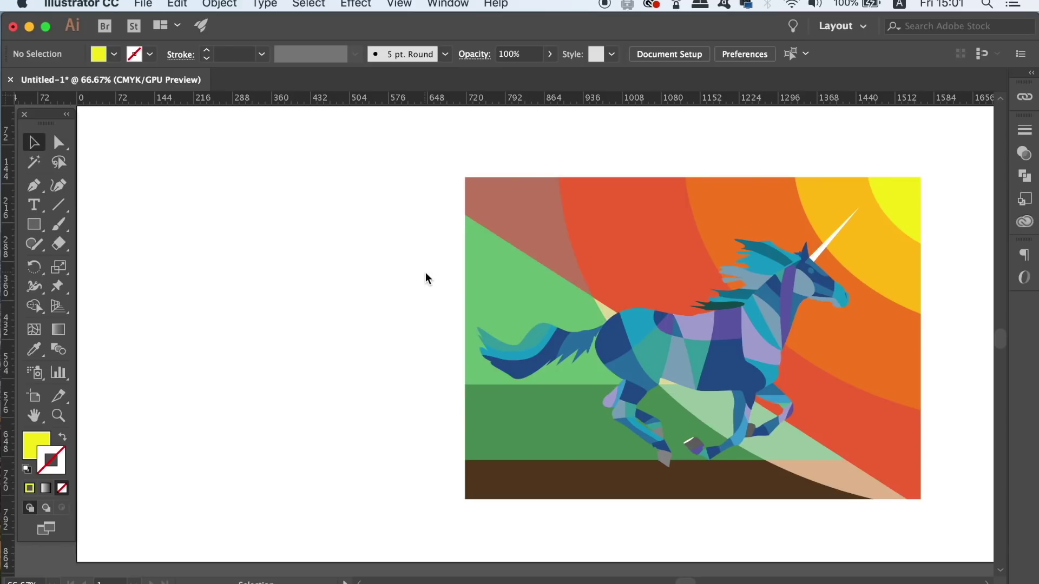
Select all with Cmd+A and open Edit > Edit Colors > Recolor Artwork
{"action": "key", "text": "super+a"}
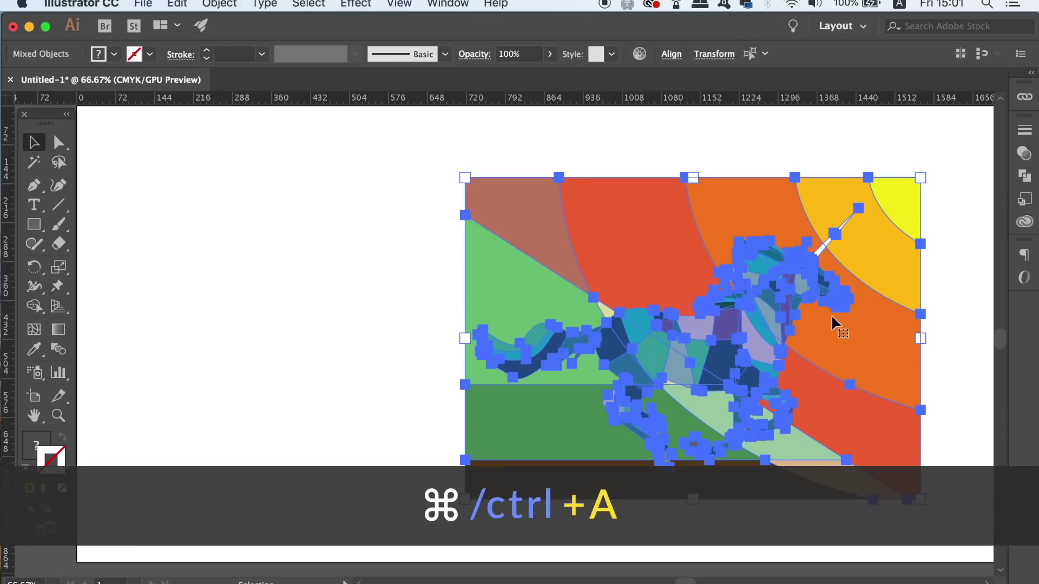
{"action": "left_click", "coordinate": [177, 5]}
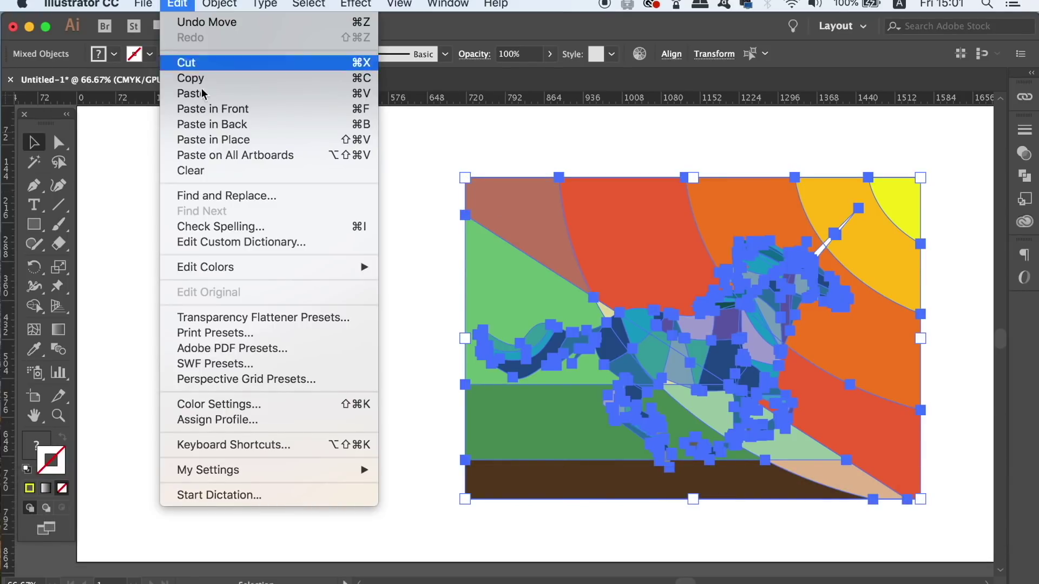
{"action": "mouse_move", "coordinate": [255, 267]}
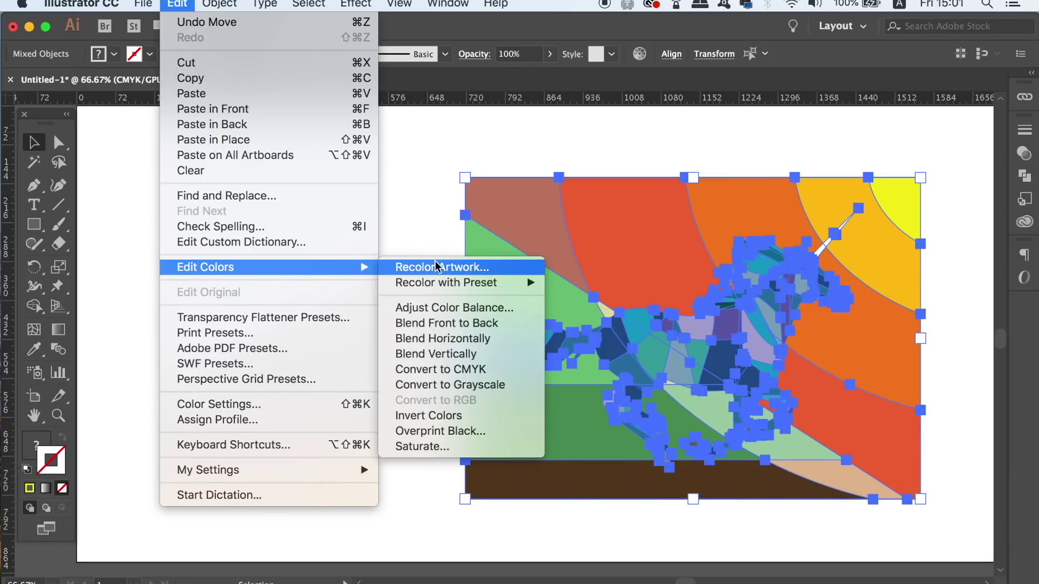
{"action": "left_click", "coordinate": [511, 268]}
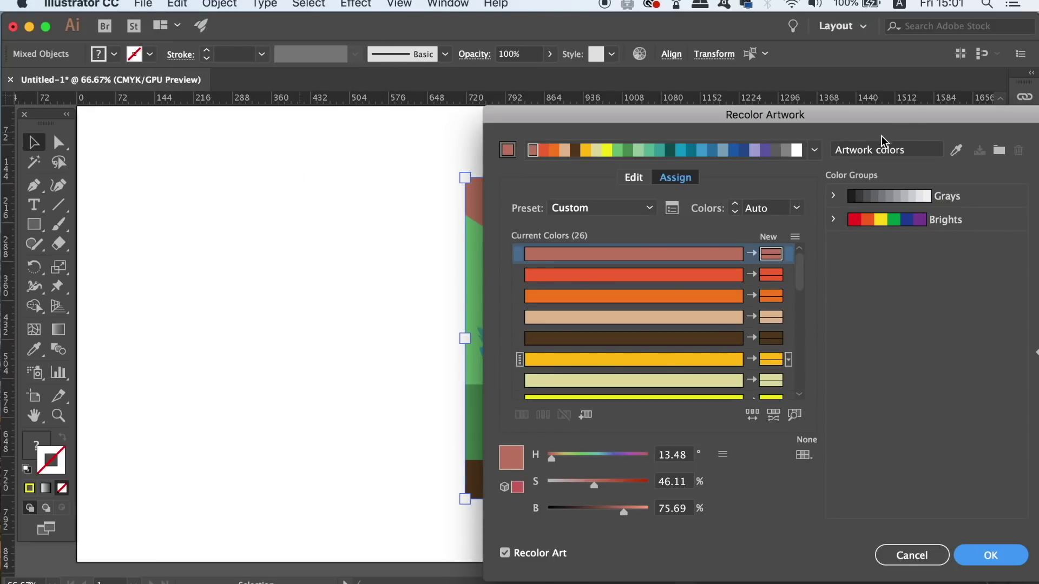
Replace the brick-red colour with bright yellow e8e34d and pick the Color Harmony preset
{"action": "left_click_drag", "start_coordinate": [888, 112], "coordinate": [453, 72]}
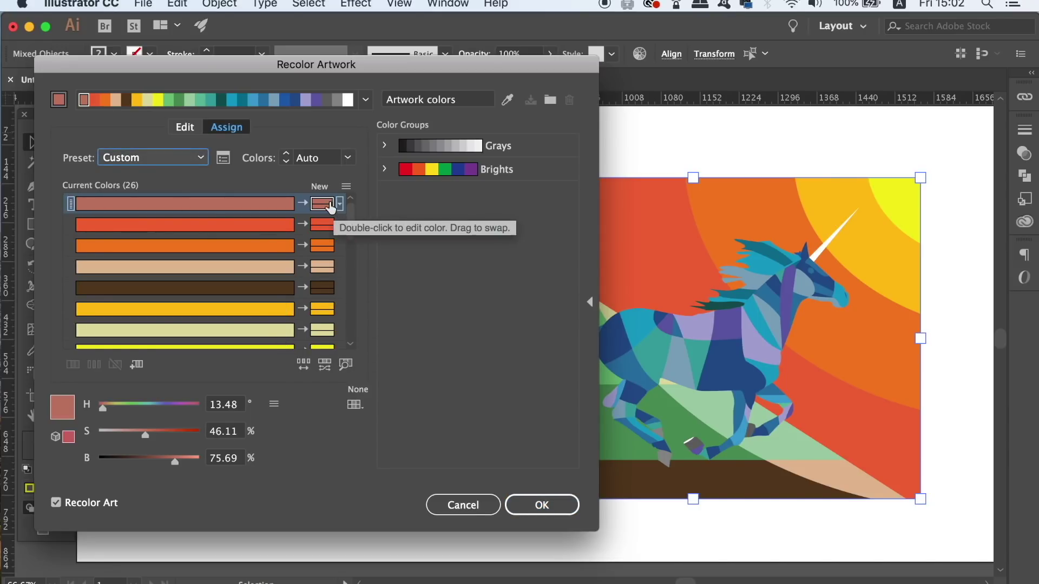
{"action": "left_click", "coordinate": [339, 204]}
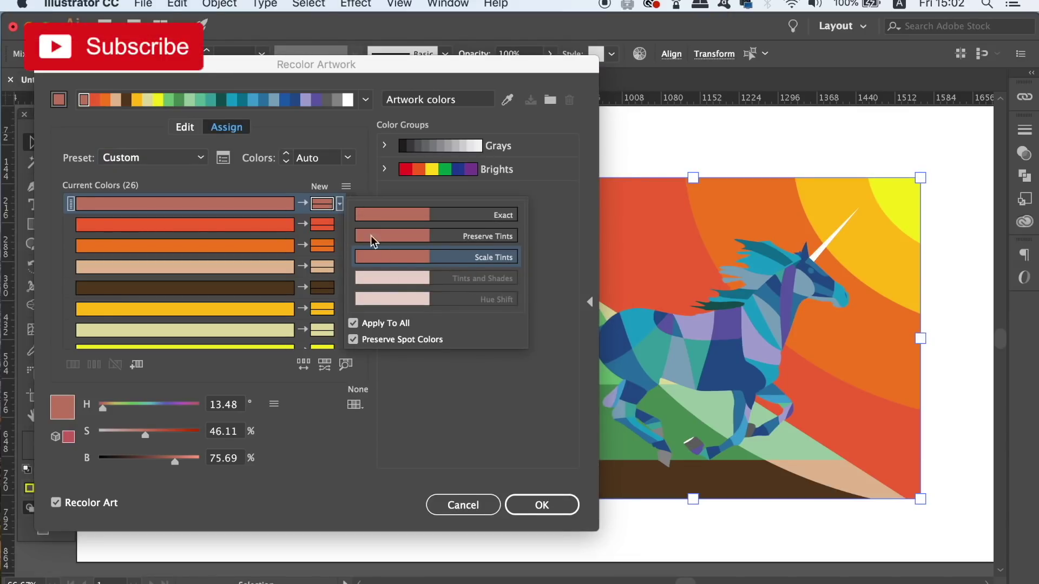
{"action": "double_click", "coordinate": [321, 204]}
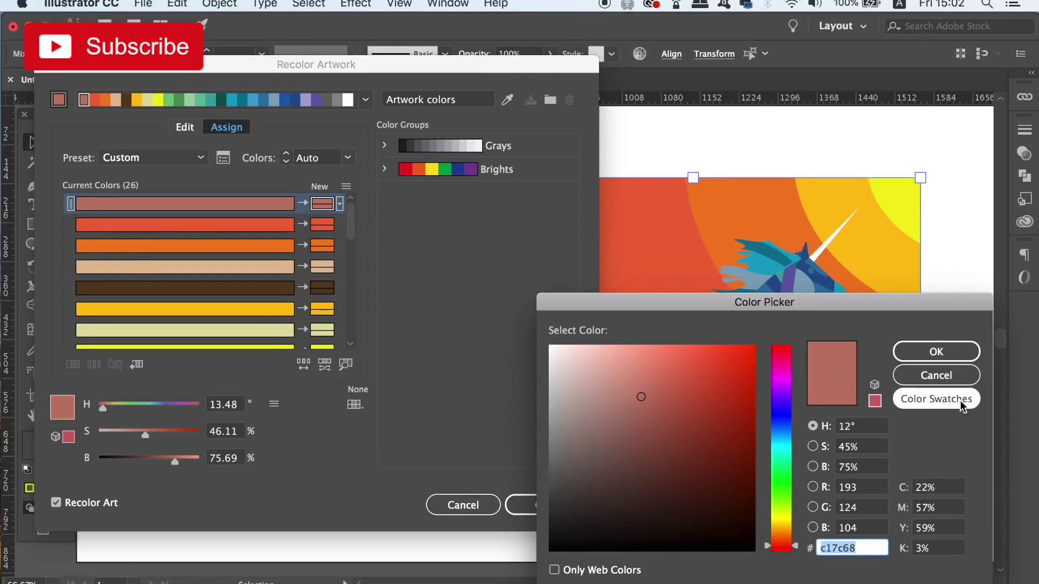
{"action": "mouse_move", "coordinate": [725, 411]}
{"action": "left_mouse_down"}
{"action": "mouse_move", "coordinate": [726, 376]}
{"action": "mouse_move", "coordinate": [656, 366]}
{"action": "mouse_move", "coordinate": [687, 364]}
{"action": "left_mouse_up"}
{"action": "left_click", "coordinate": [793, 518]}
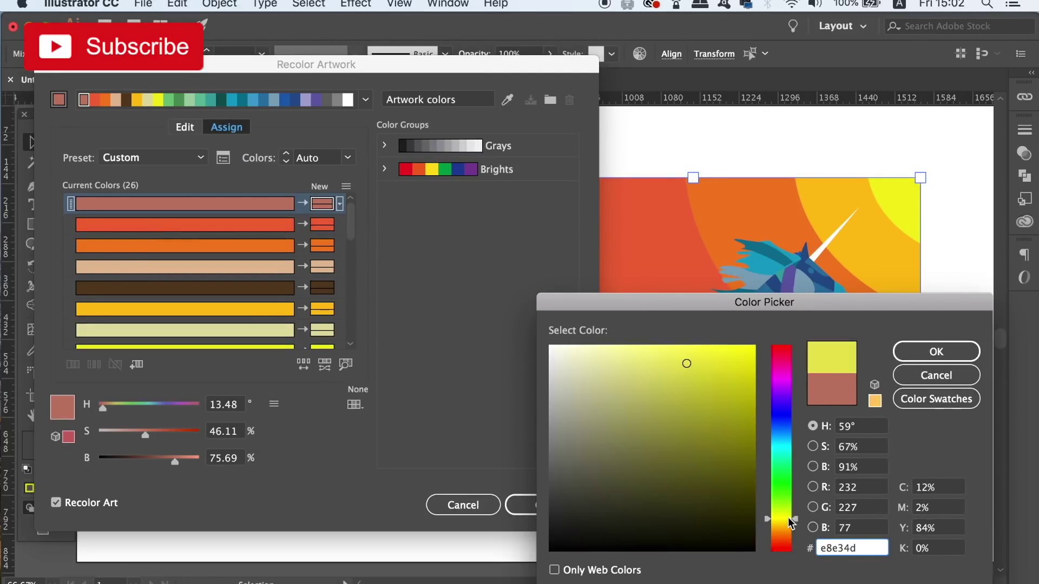
{"action": "left_click", "coordinate": [926, 352]}
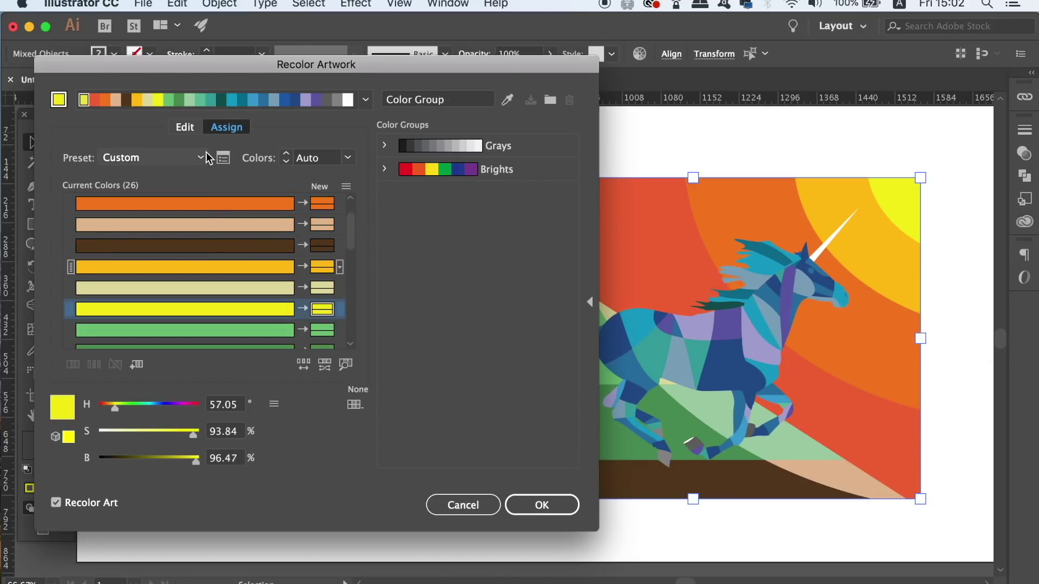
{"action": "left_click", "coordinate": [201, 157]}
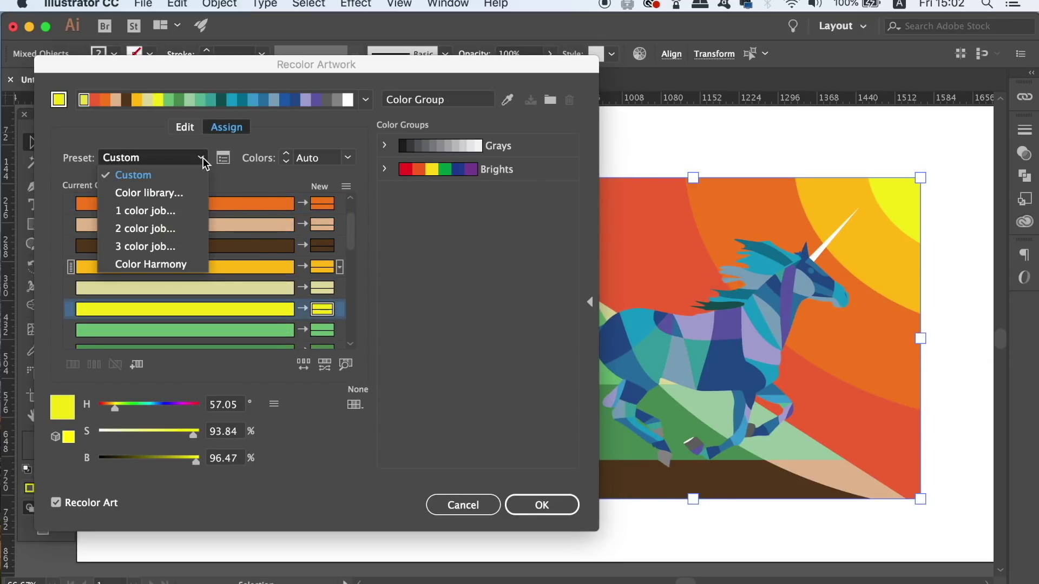
{"action": "left_click", "coordinate": [181, 264]}
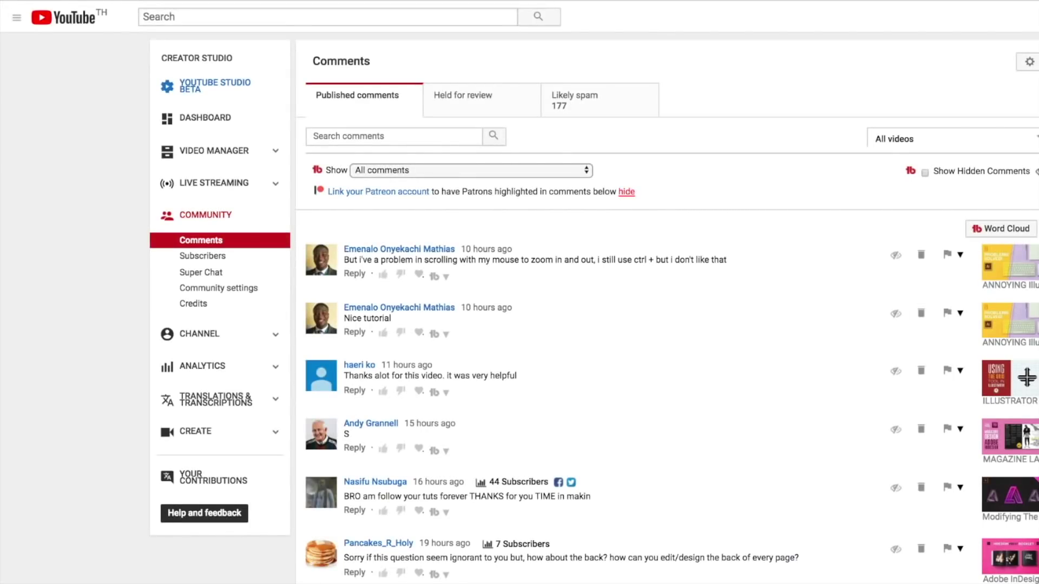
{"action": "scroll", "coordinate": [519, 292], "scroll_direction": "down", "scroll_amount": 6}
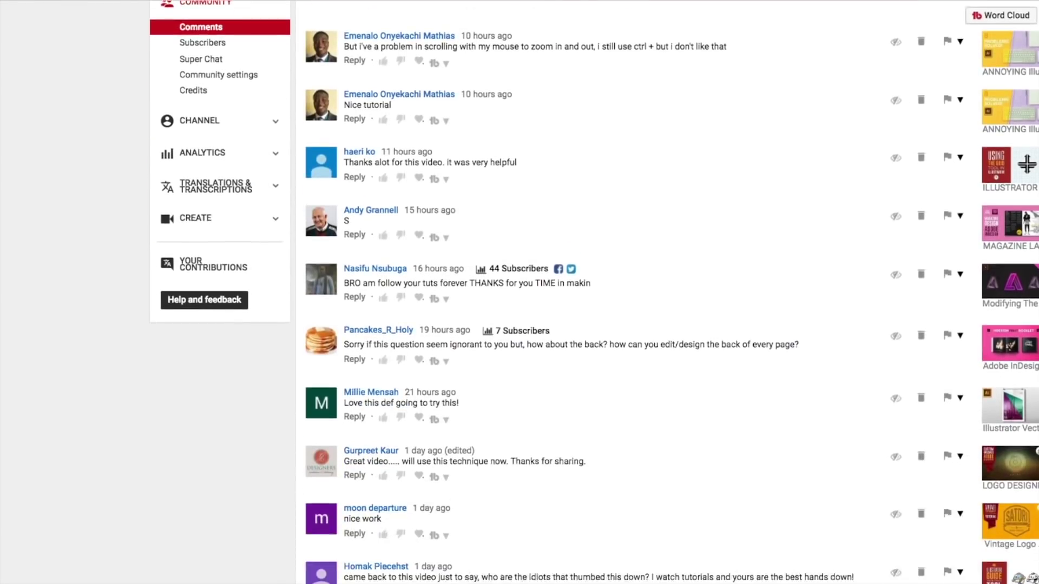
{"action": "scroll", "coordinate": [520, 292], "scroll_direction": "down", "scroll_amount": 7}
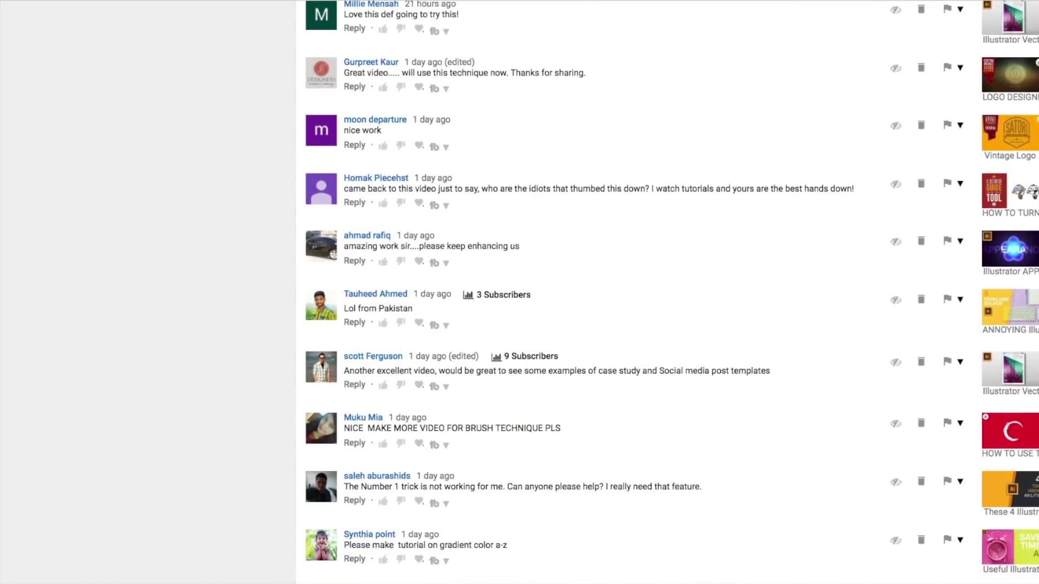
{"action": "scroll", "coordinate": [519, 292], "scroll_direction": "down", "scroll_amount": 5}
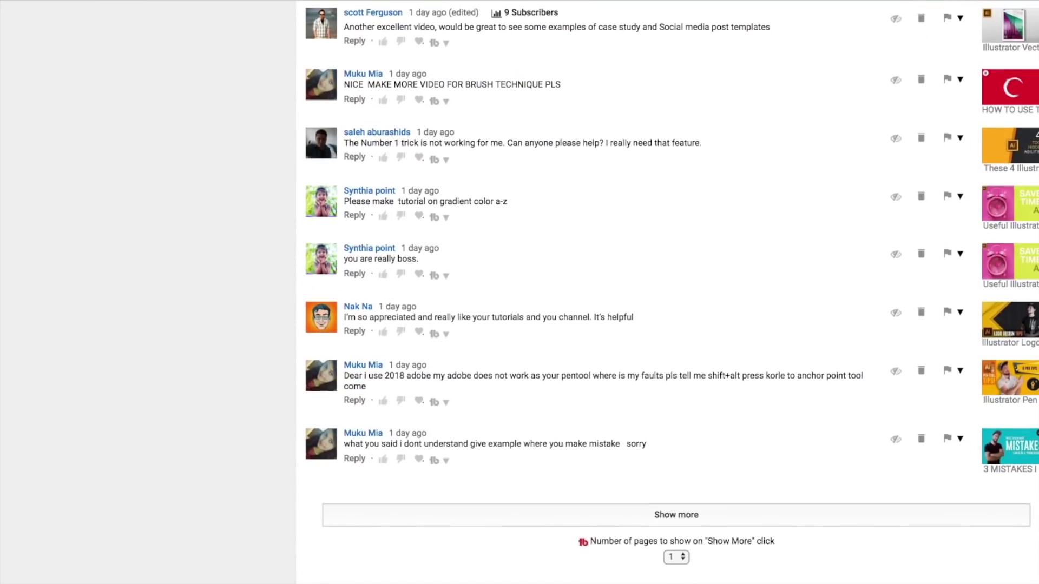
{"action": "scroll", "coordinate": [519, 292], "scroll_direction": "up", "scroll_amount": 12}
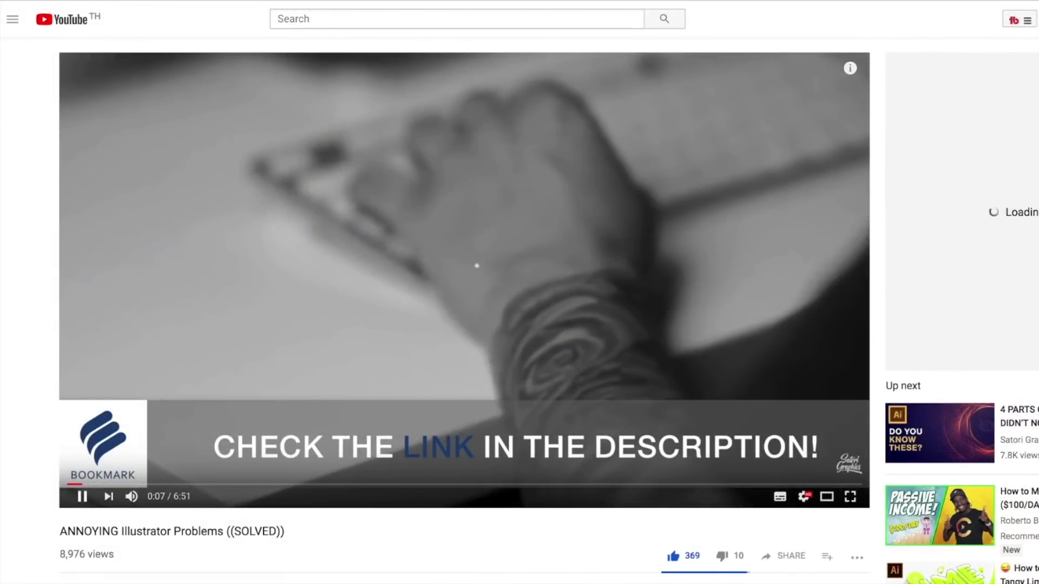
Expand the replies to the contacting-for-projects question and the SHORTcuts comment
{"action": "scroll", "coordinate": [519, 292], "scroll_direction": "down", "scroll_amount": 7}
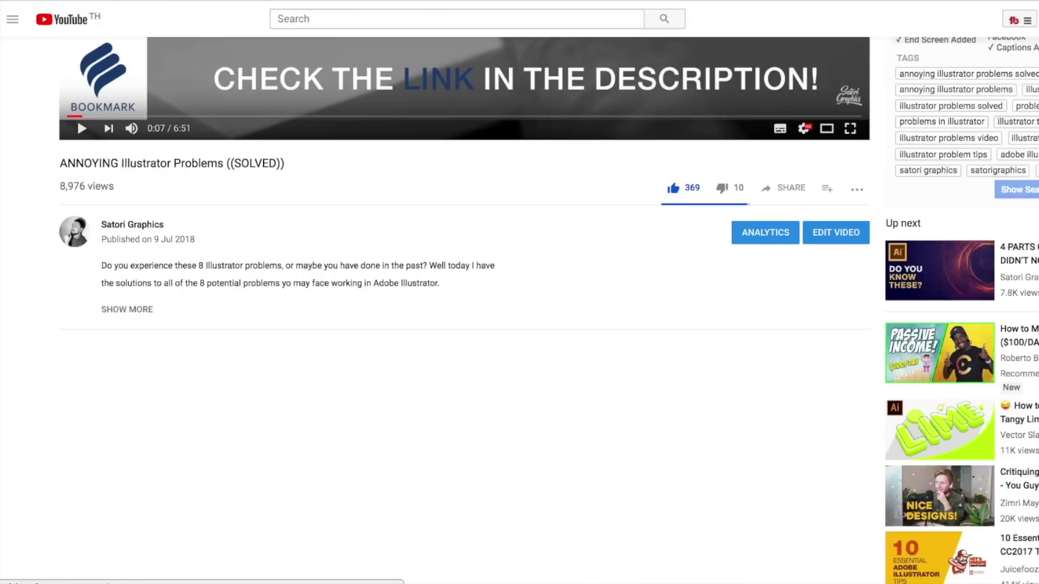
{"action": "scroll", "coordinate": [139, 135], "scroll_direction": "down", "scroll_amount": 3}
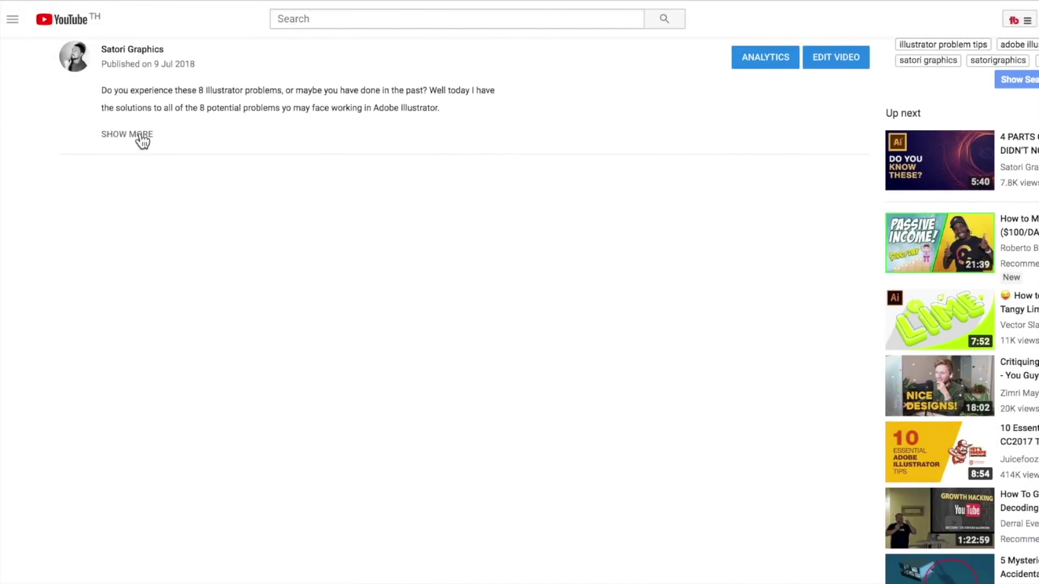
{"action": "scroll", "coordinate": [636, 269], "scroll_direction": "down", "scroll_amount": 6}
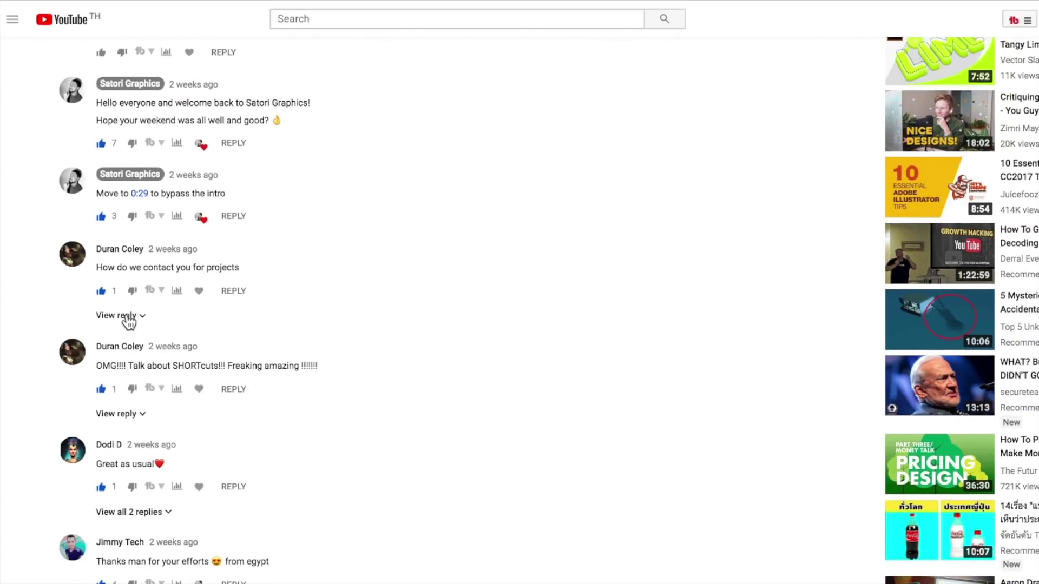
{"action": "left_click", "coordinate": [128, 319]}
{"action": "left_click", "coordinate": [122, 476]}
Expand replies under the Great as usual, thanks from egypt, dark-brown blacks and More please comments
{"action": "scroll", "coordinate": [130, 459], "scroll_direction": "down", "scroll_amount": 3}
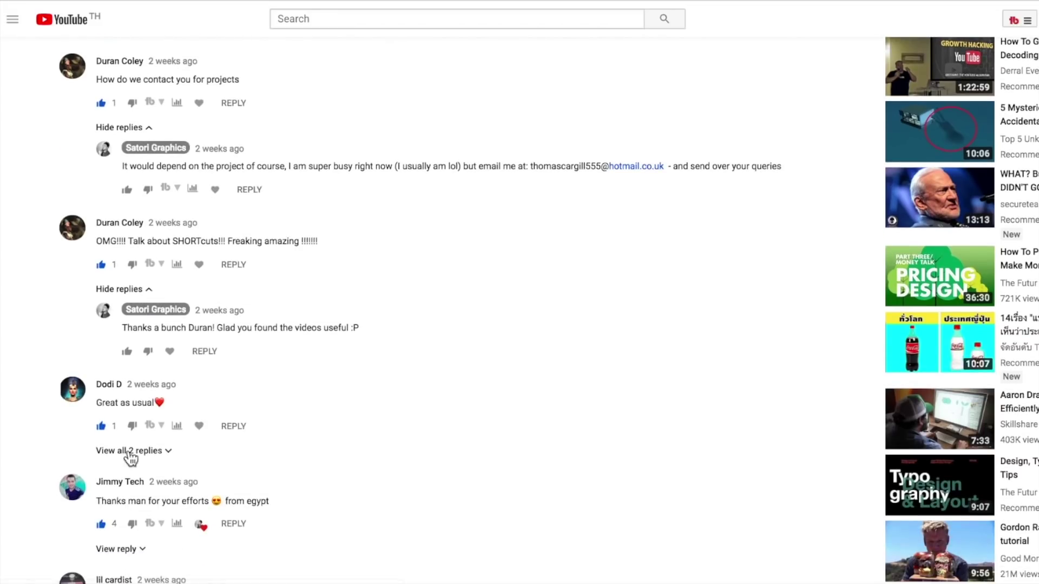
{"action": "left_click", "coordinate": [131, 454]}
{"action": "scroll", "coordinate": [130, 455], "scroll_direction": "down", "scroll_amount": 5}
{"action": "left_click", "coordinate": [121, 433]}
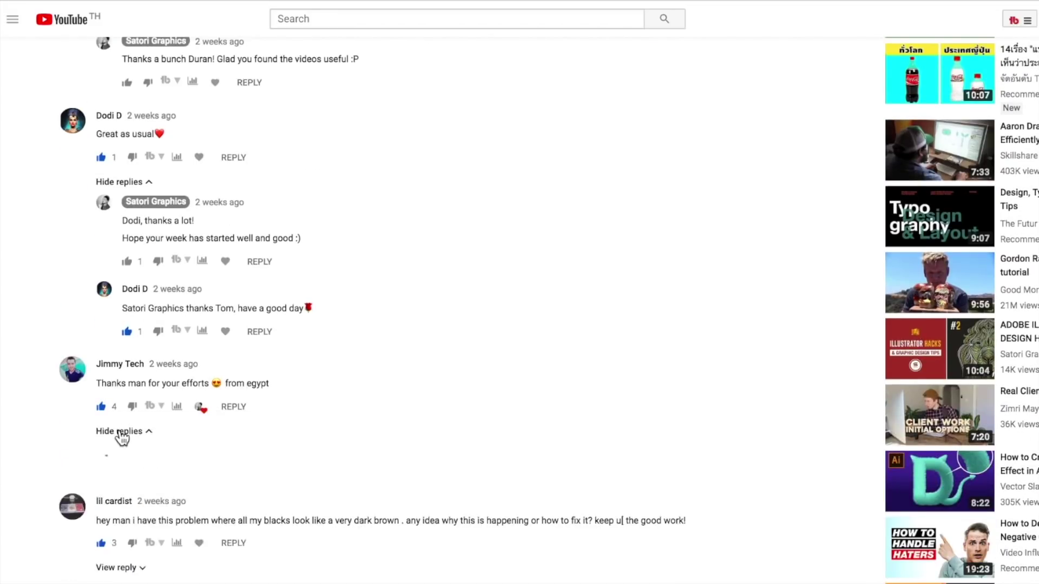
{"action": "scroll", "coordinate": [122, 325], "scroll_direction": "down", "scroll_amount": 5}
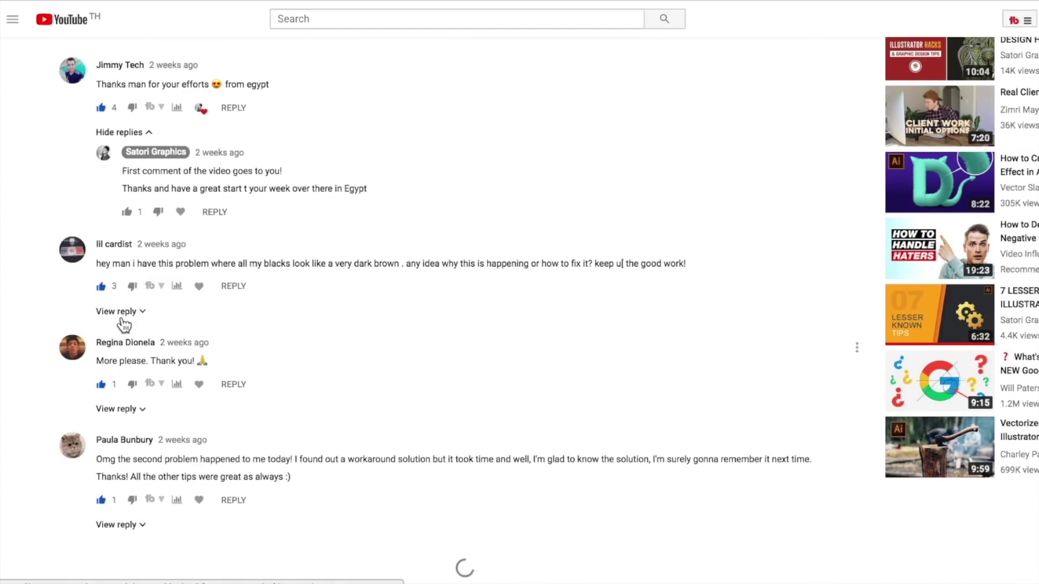
{"action": "left_click", "coordinate": [117, 309]}
{"action": "left_click", "coordinate": [116, 520]}
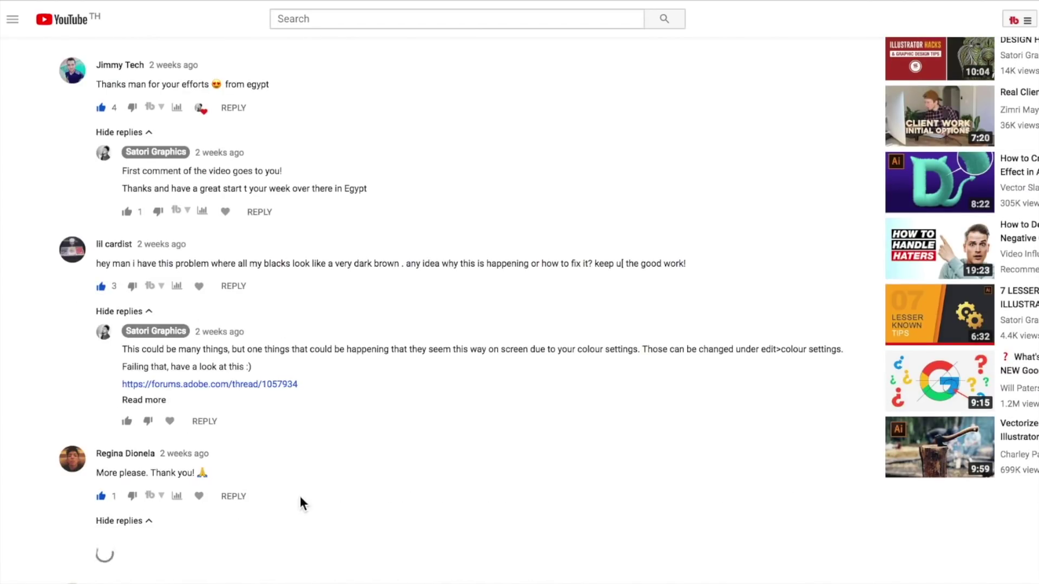